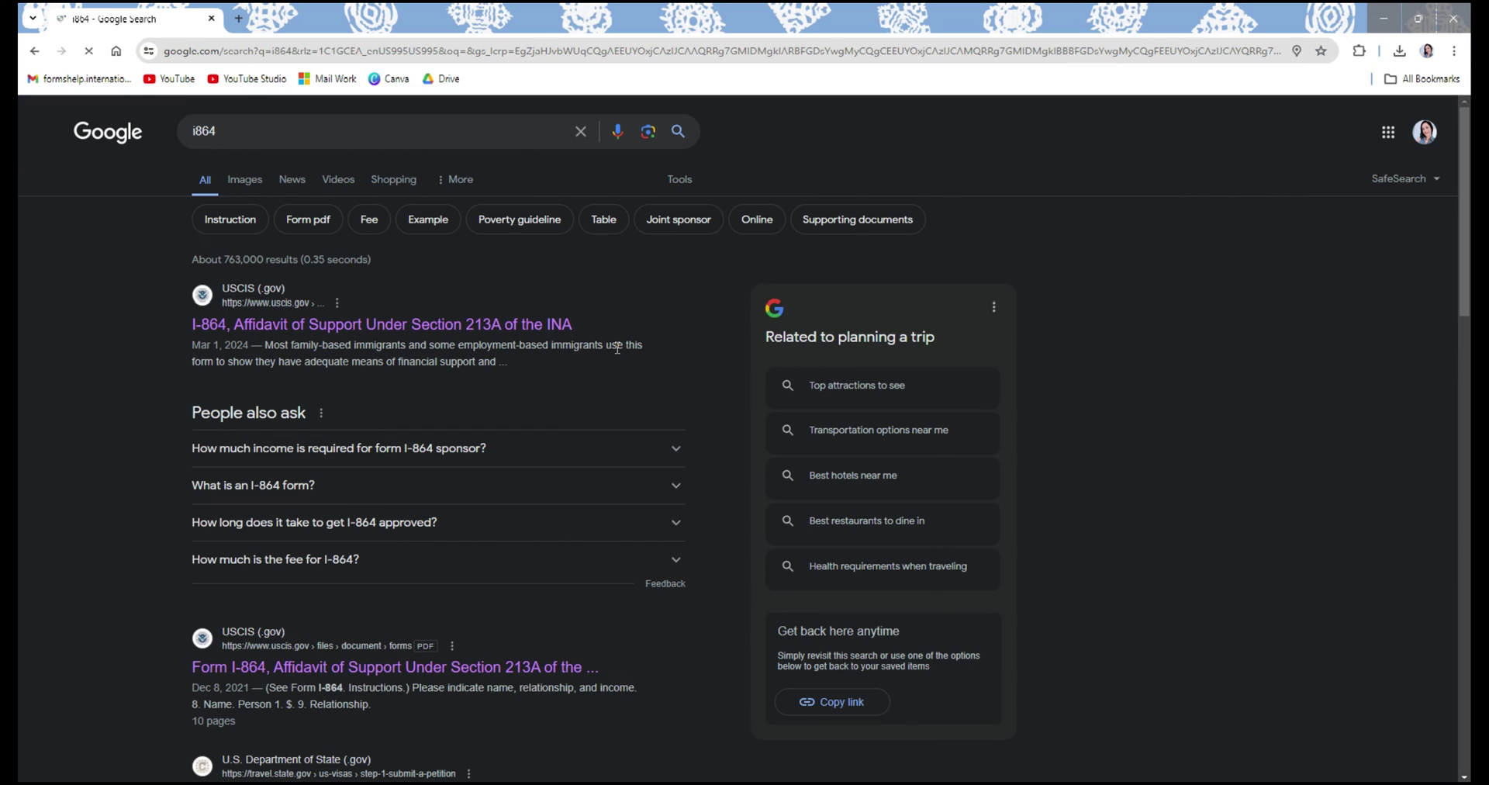
Open the USCIS I-864 page from the search results and display the Form I-864 PDF in the browser.
left_click(565, 324)
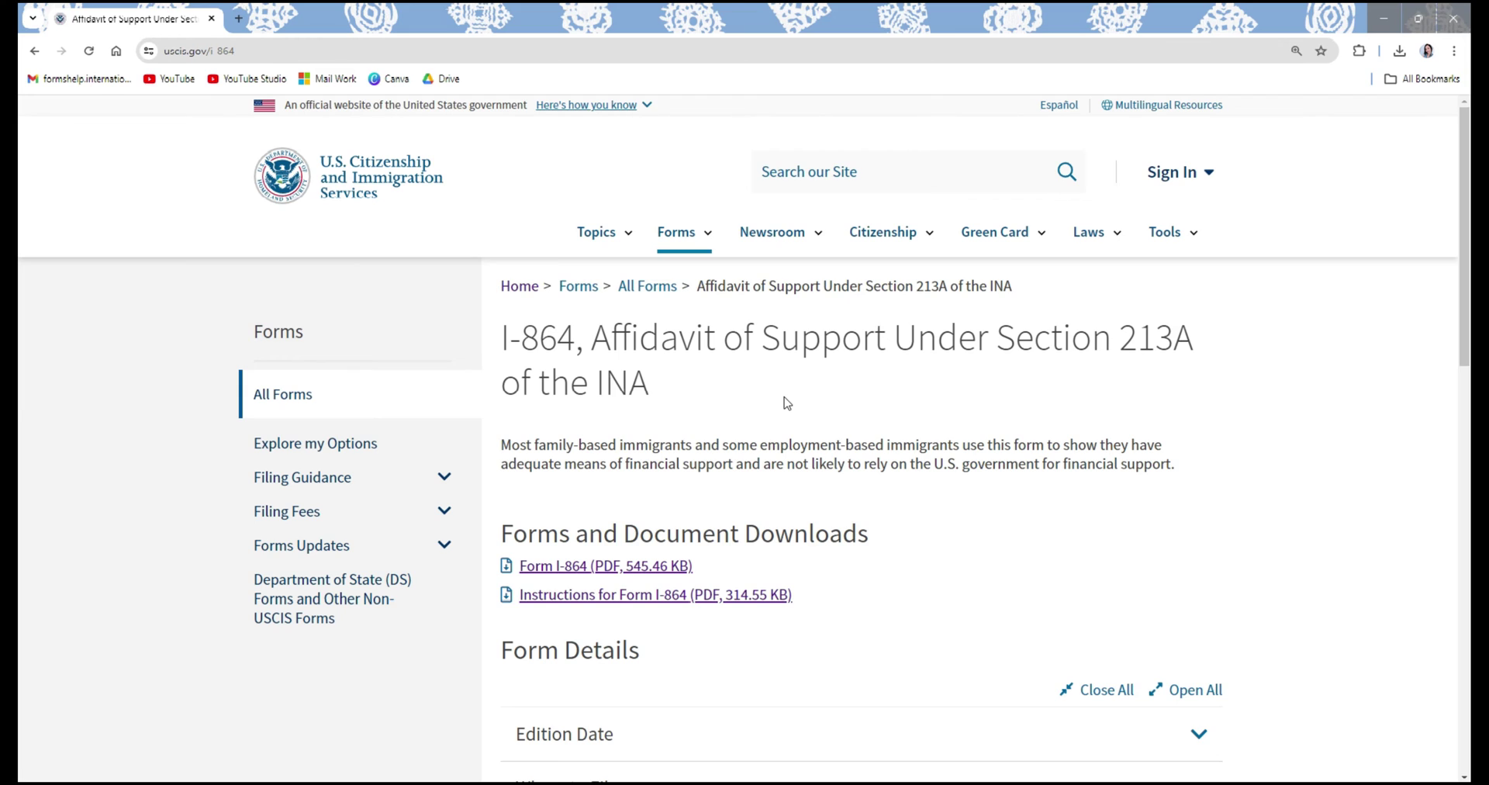
left_click(596, 574)
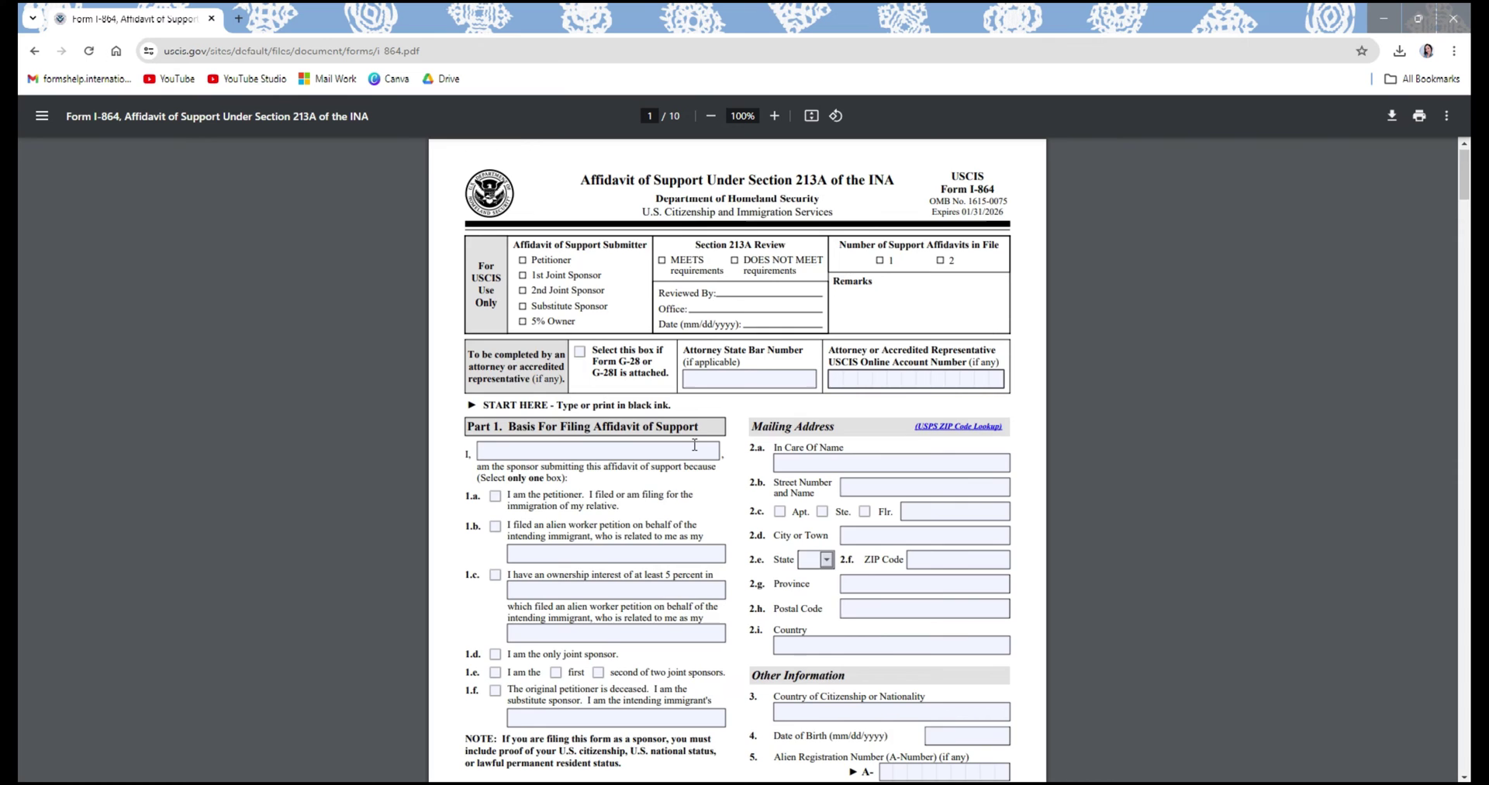
Enter 1 as the total number of sponsored immigrants in Part 3, item 29 of the browser PDF.
scroll(669, 519, "down", 2)
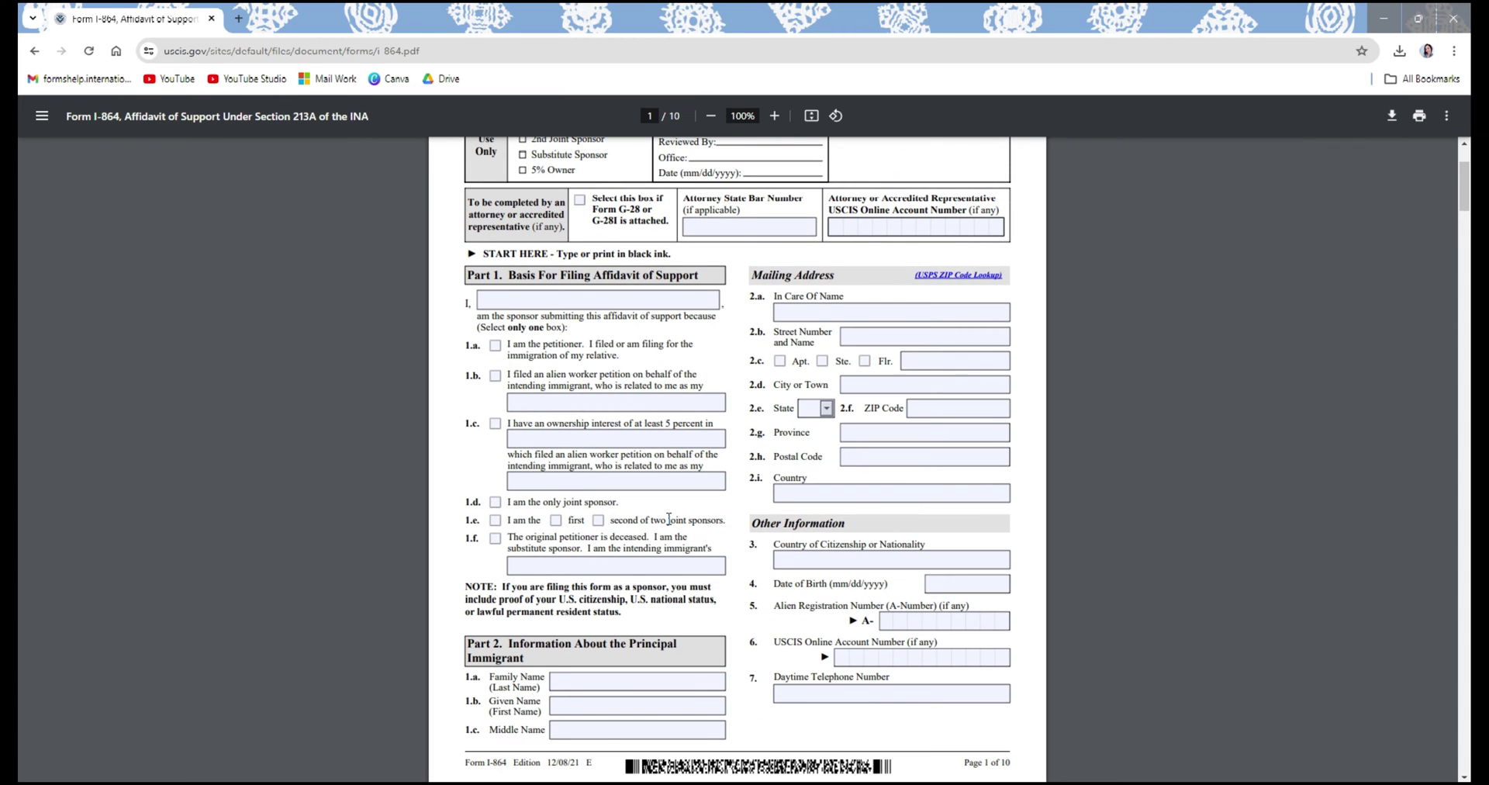
scroll(668, 518, "down", 15)
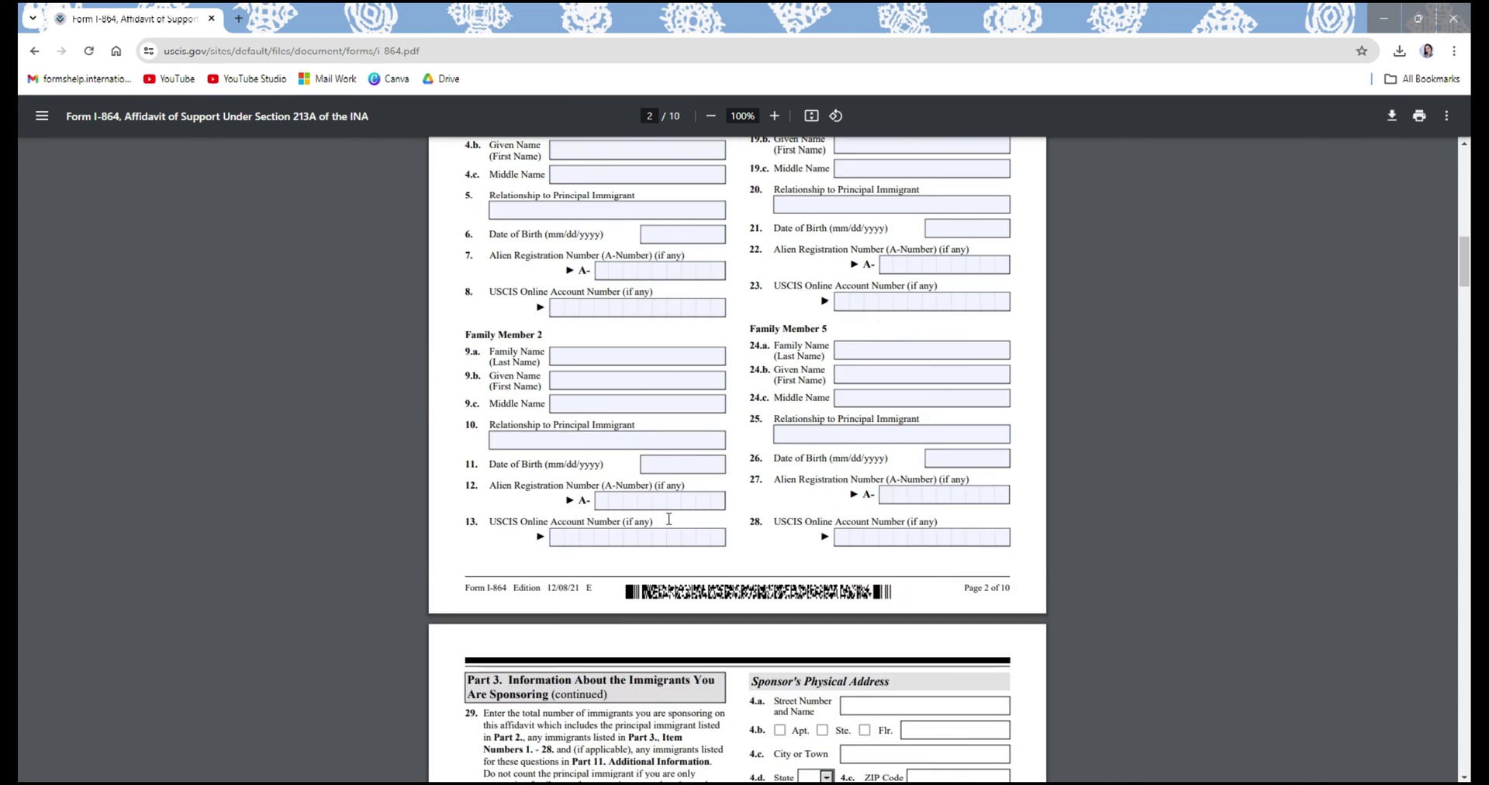
scroll(668, 518, "down", 3)
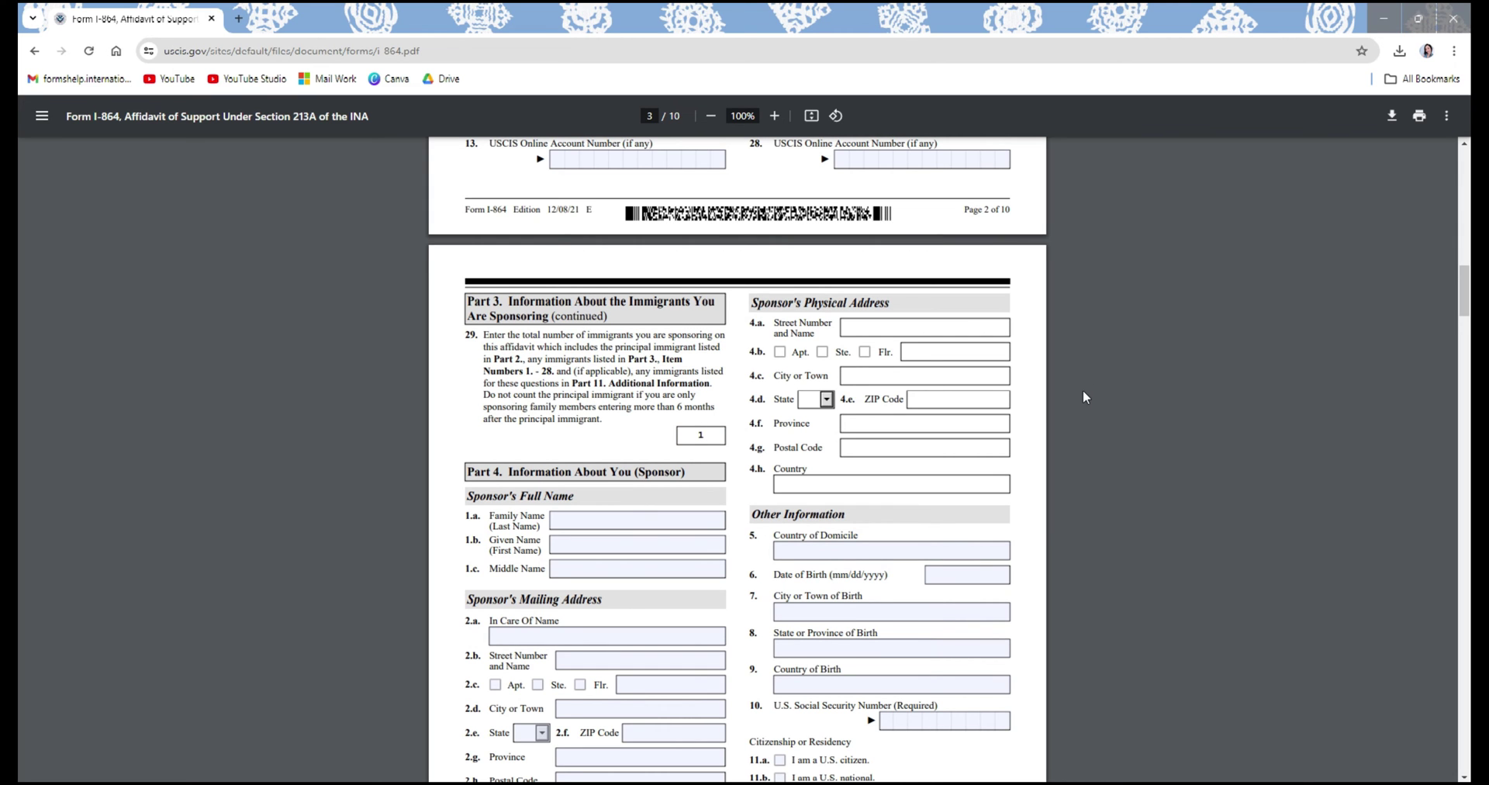
type("1")
left_click(743, 456)
Mark the Employed option in Part 6 of the browser PDF, and check Parts 5 to 7 for calculated values.
scroll(742, 456, "down", 13)
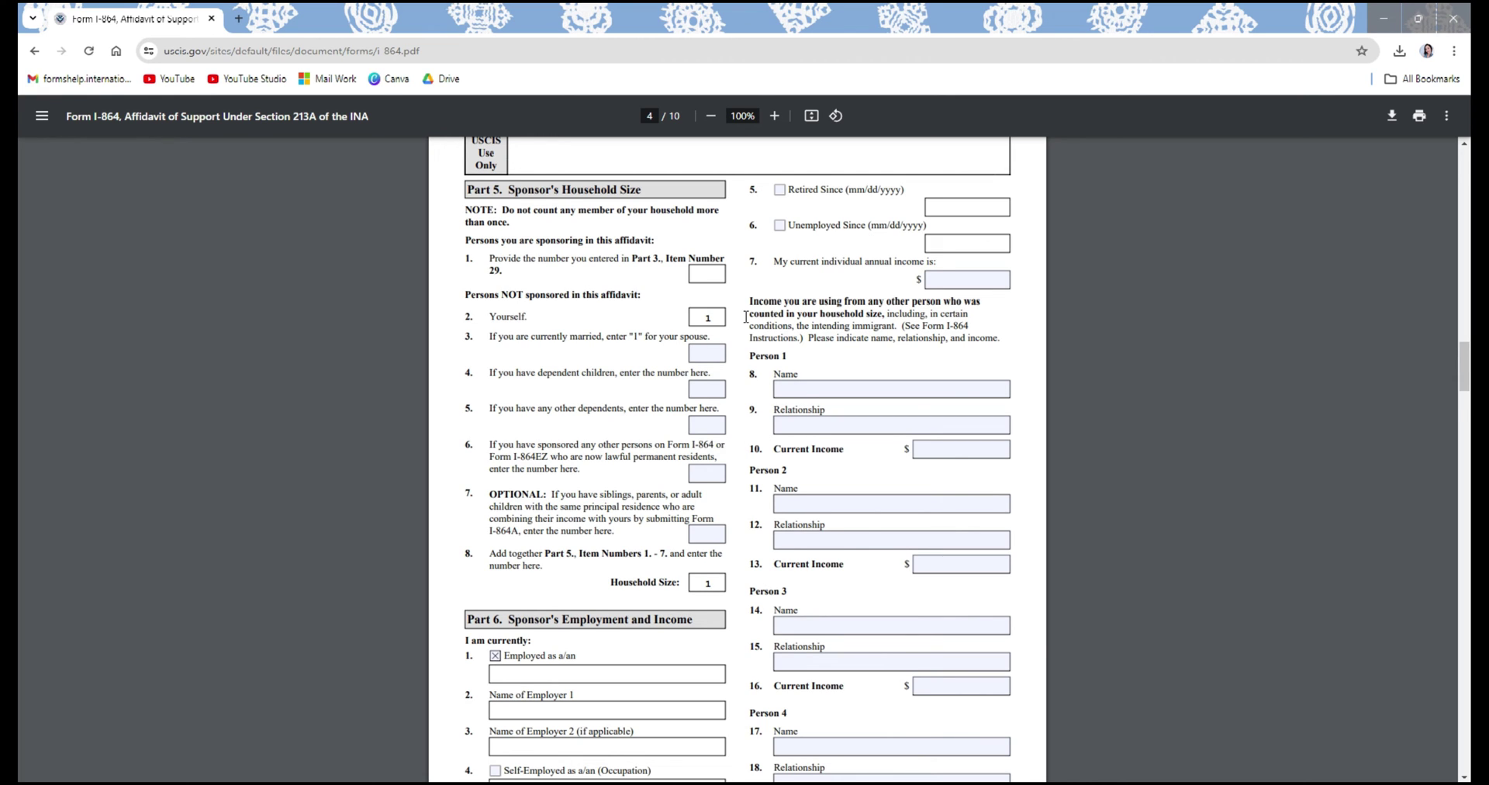
scroll(495, 655, "down", 3)
left_click(495, 428)
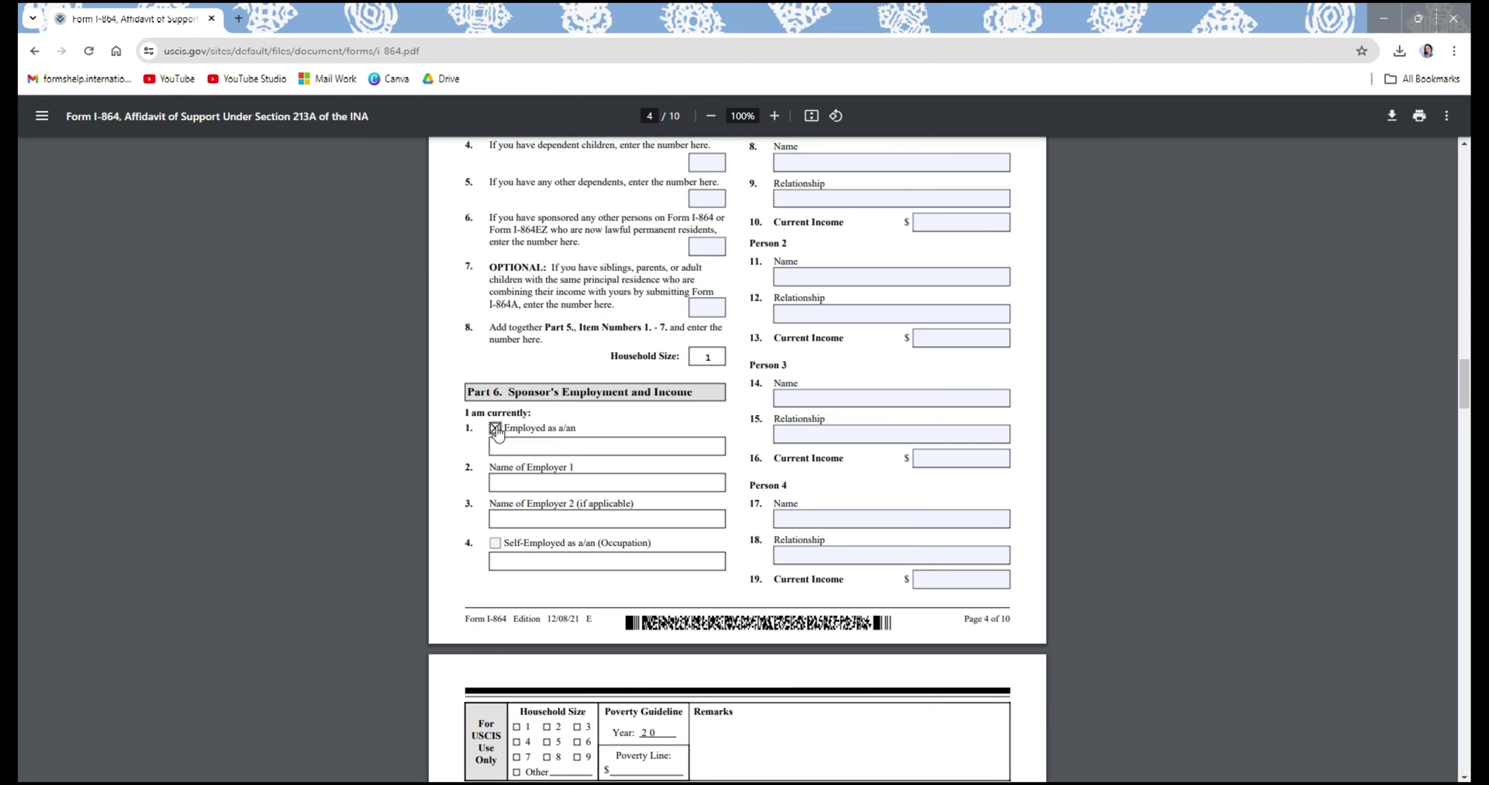
scroll(801, 425, "up", 2)
scroll(801, 425, "down", 10)
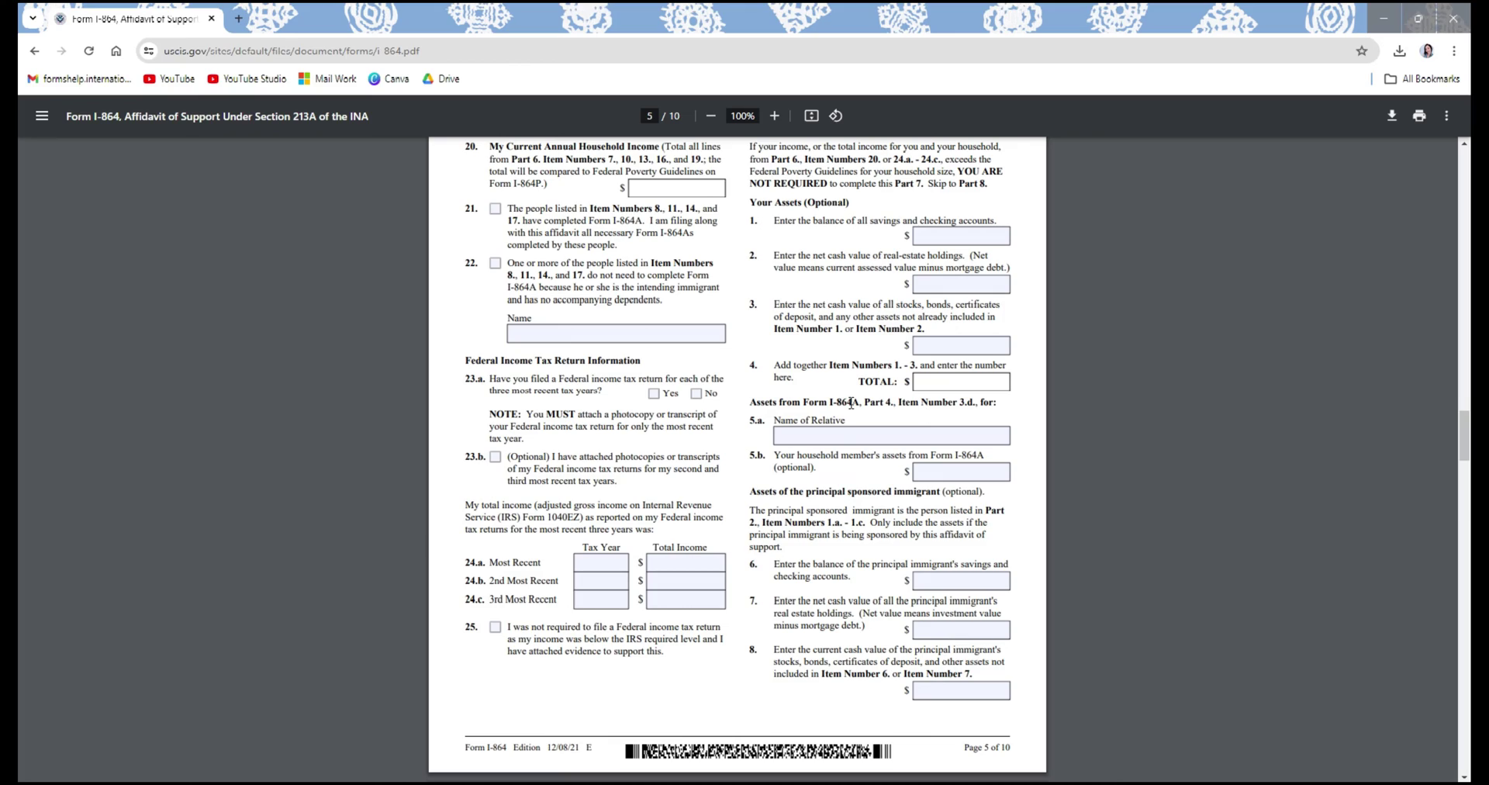
scroll(816, 351, "down", 8)
scroll(918, 427, "up", 20)
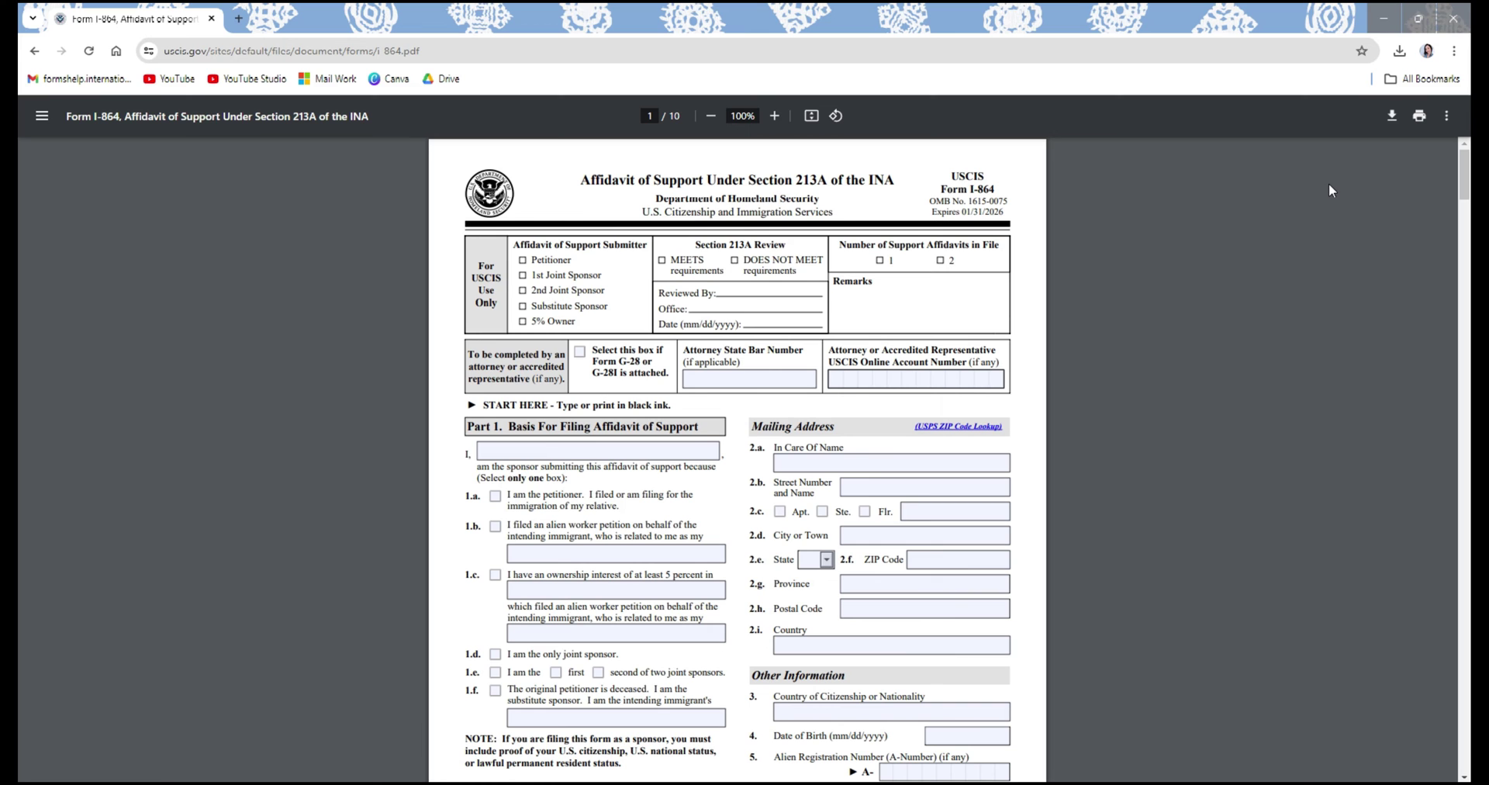
Search Google for i864 again from a fresh start page and open the USCIS I-864 page.
key("alt+Home")
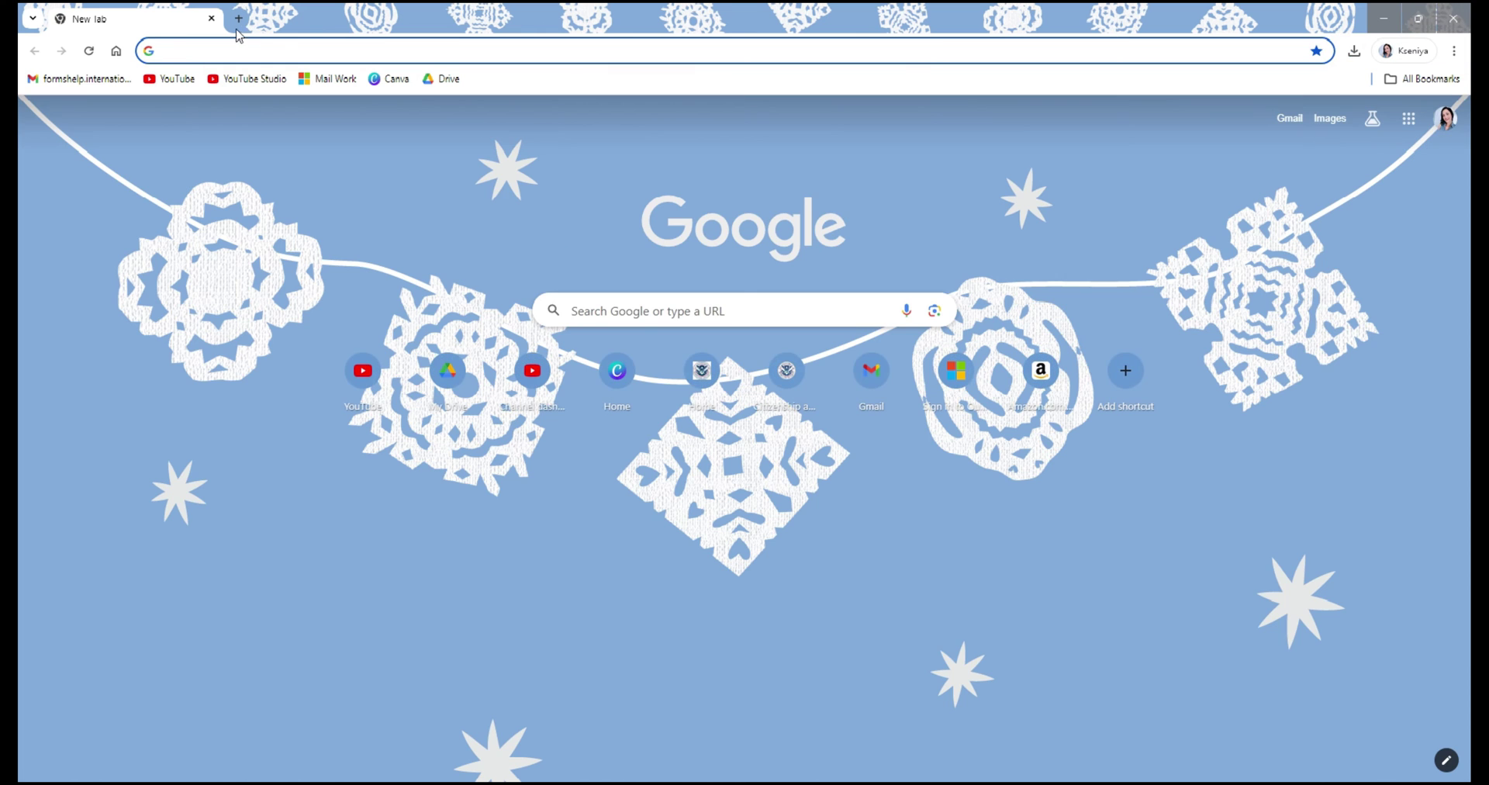
left_click(642, 311)
left_click(621, 344)
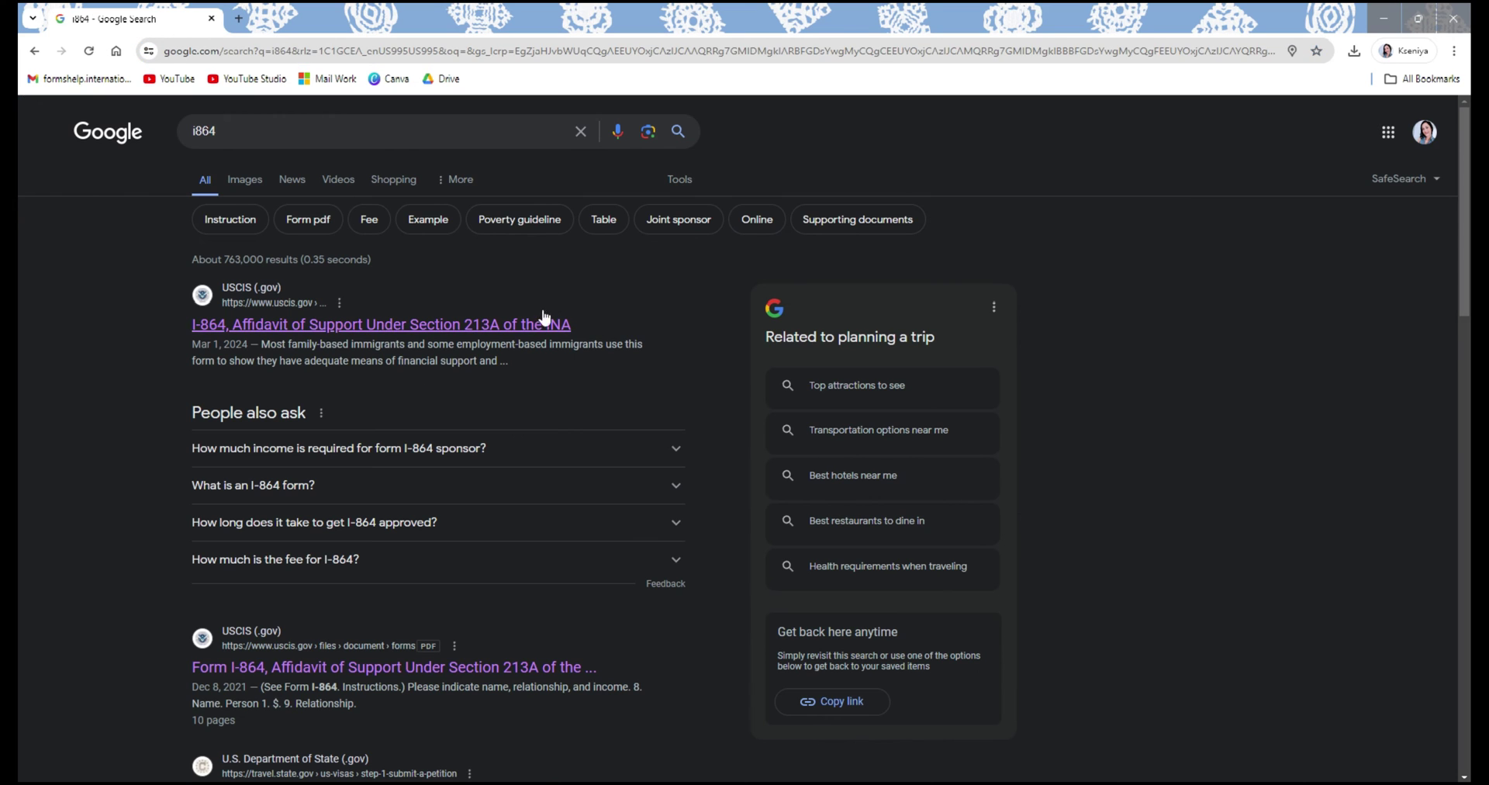
left_click(379, 333)
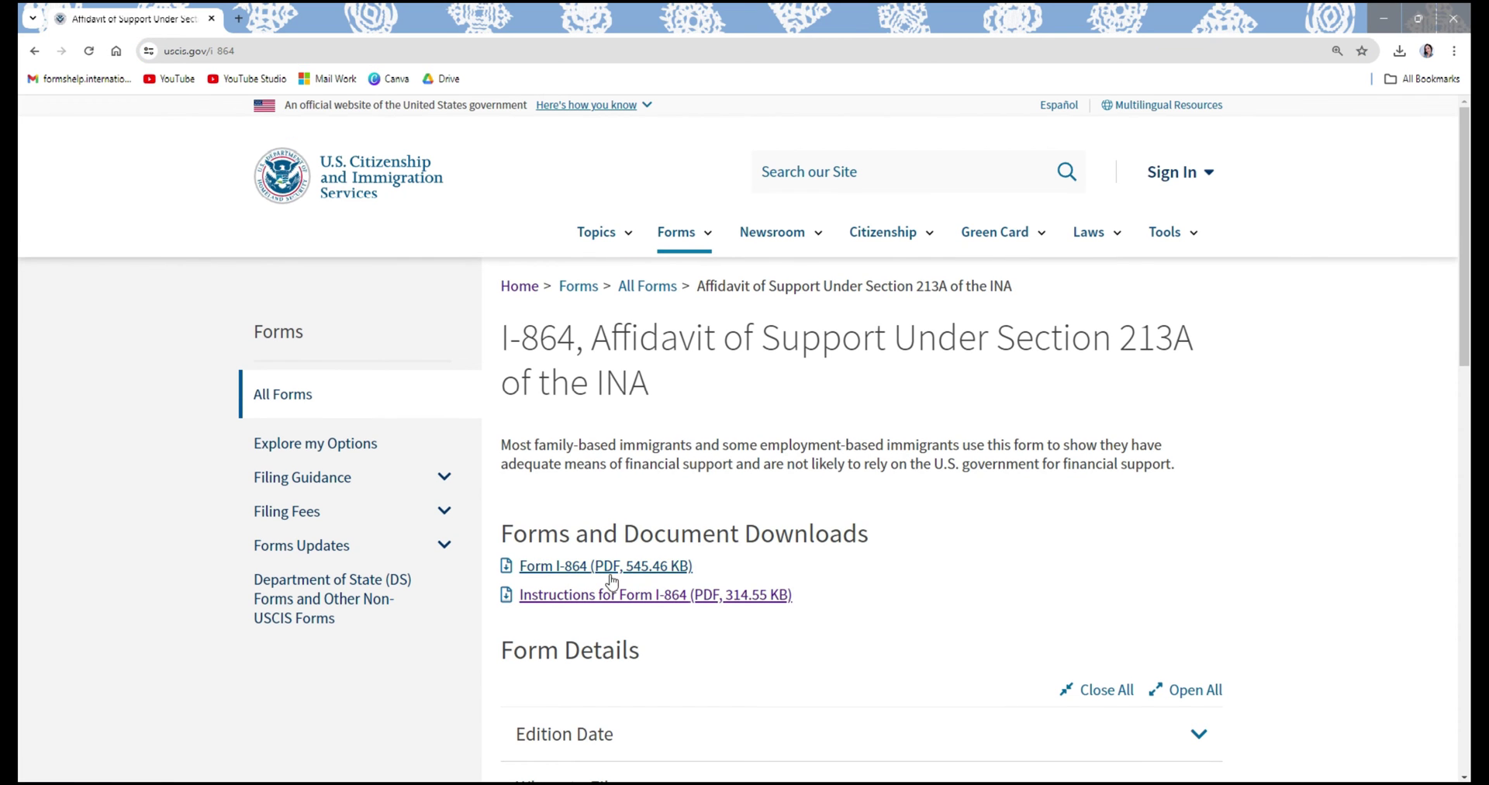
Open the Form I-864 PDF and download it to the Downloads folder.
left_click(641, 574)
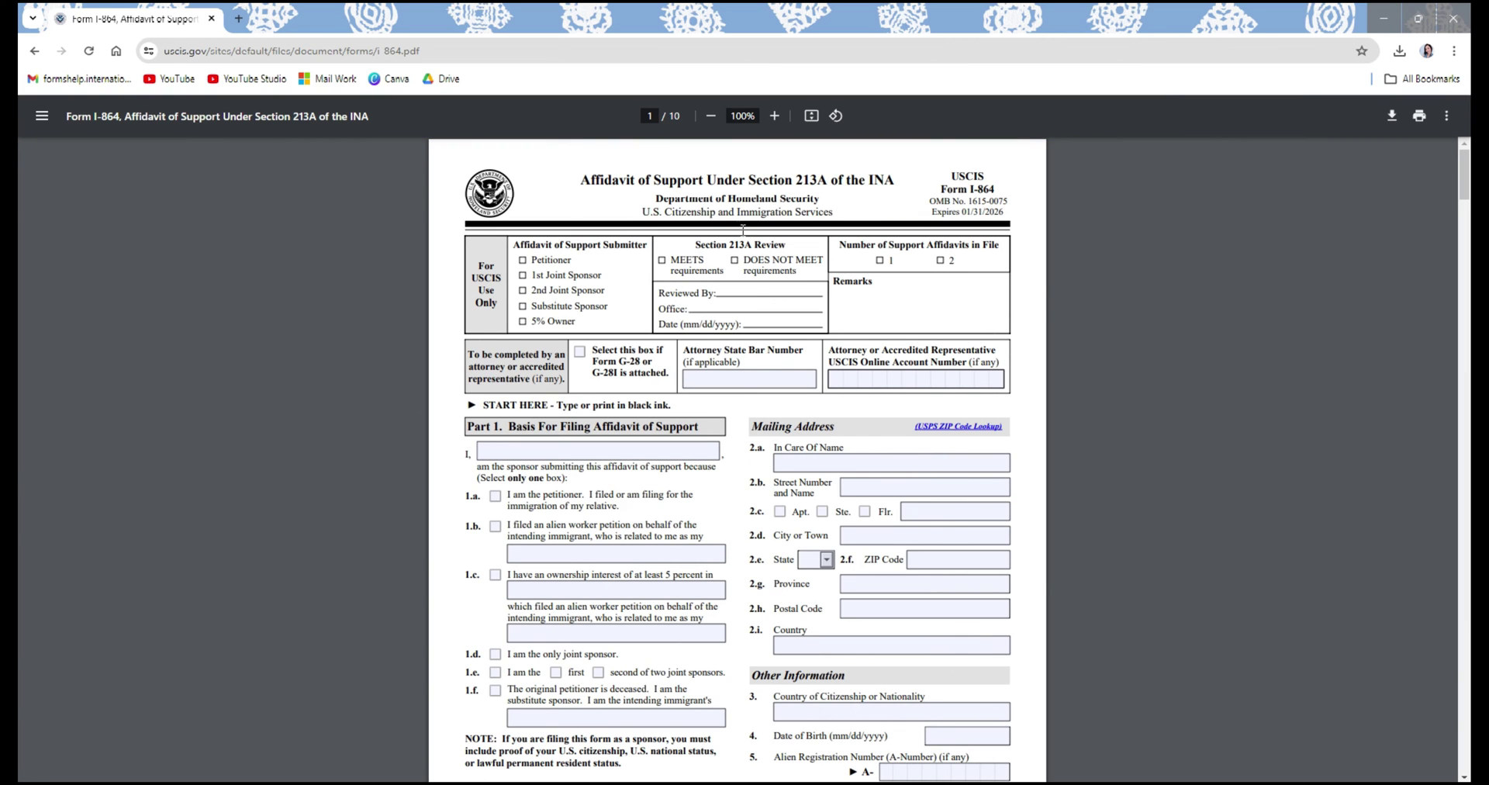
left_click(1392, 115)
key("Return")
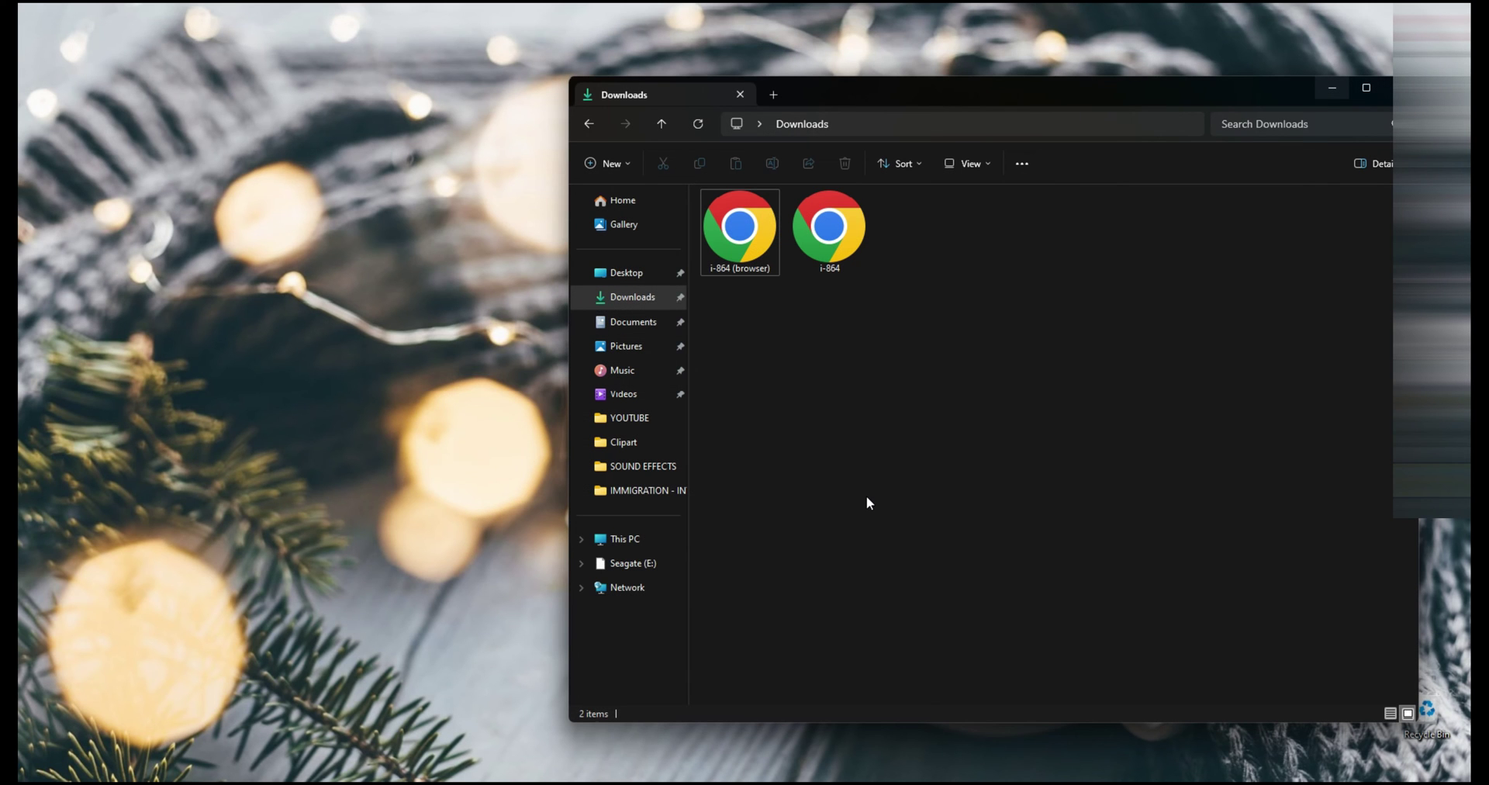
Open the downloaded i-864 file with Adobe Acrobat.
right_click(830, 242)
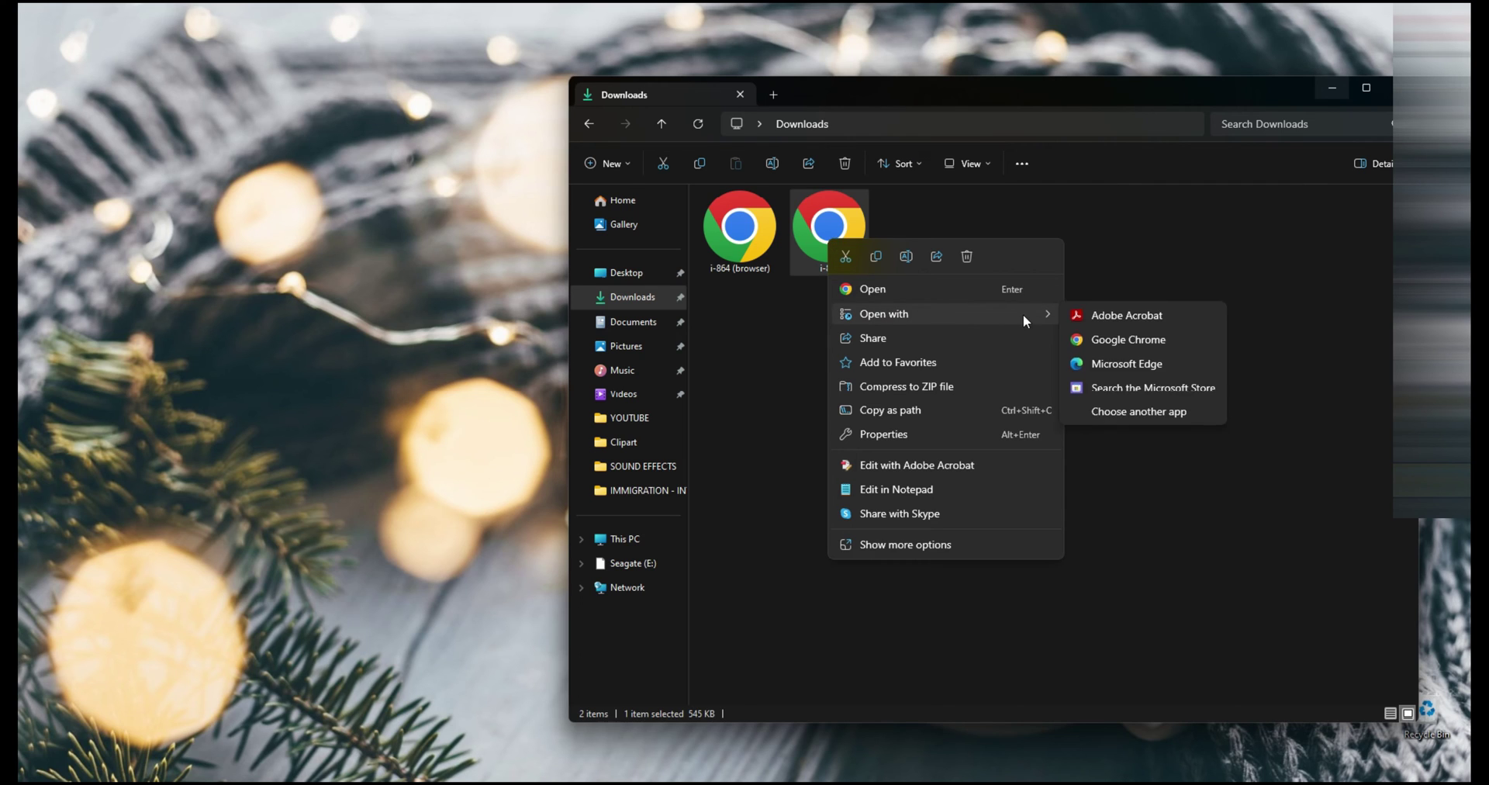
left_click(843, 243)
right_click(842, 243)
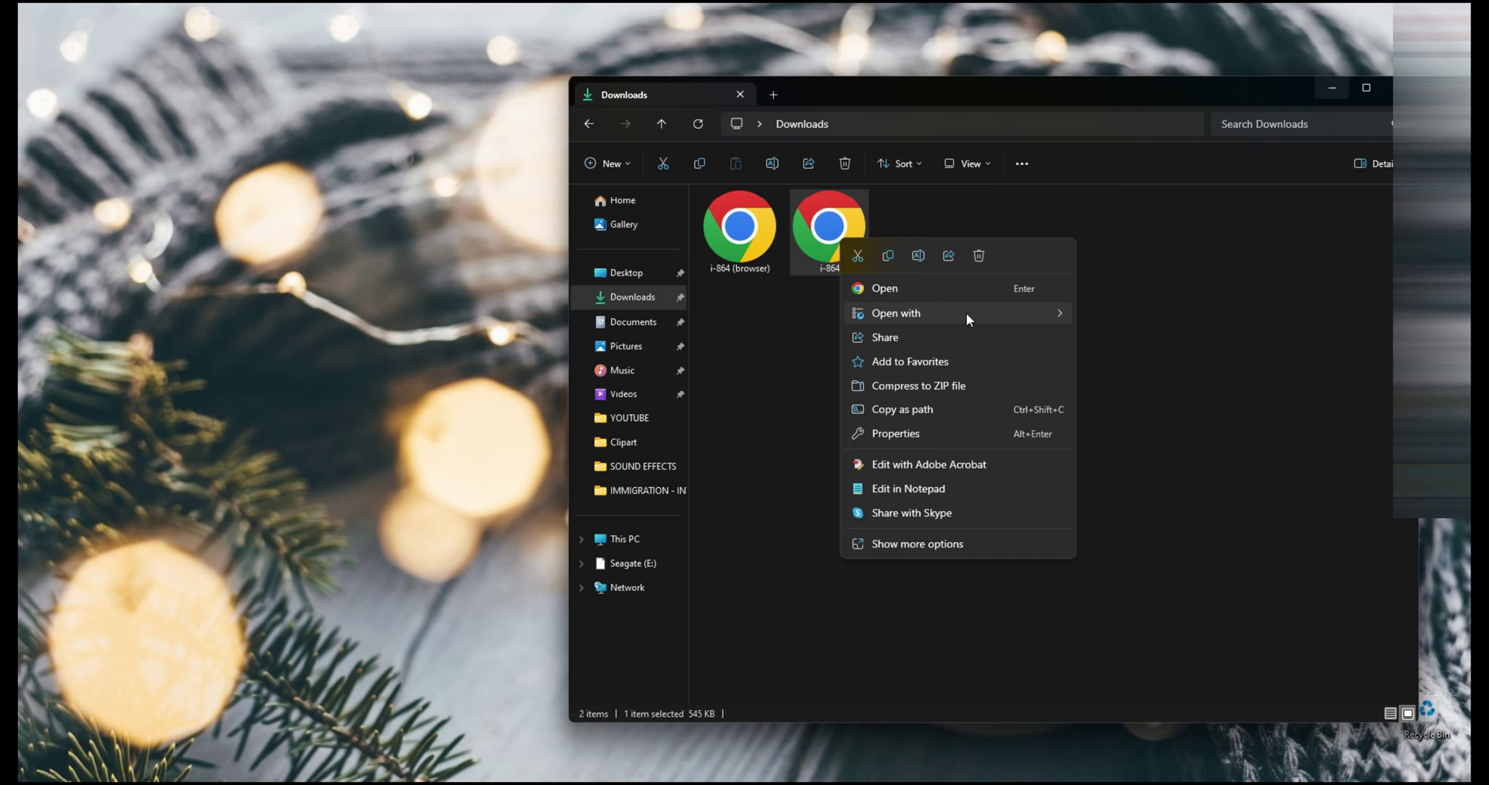
mouse_move(966, 314)
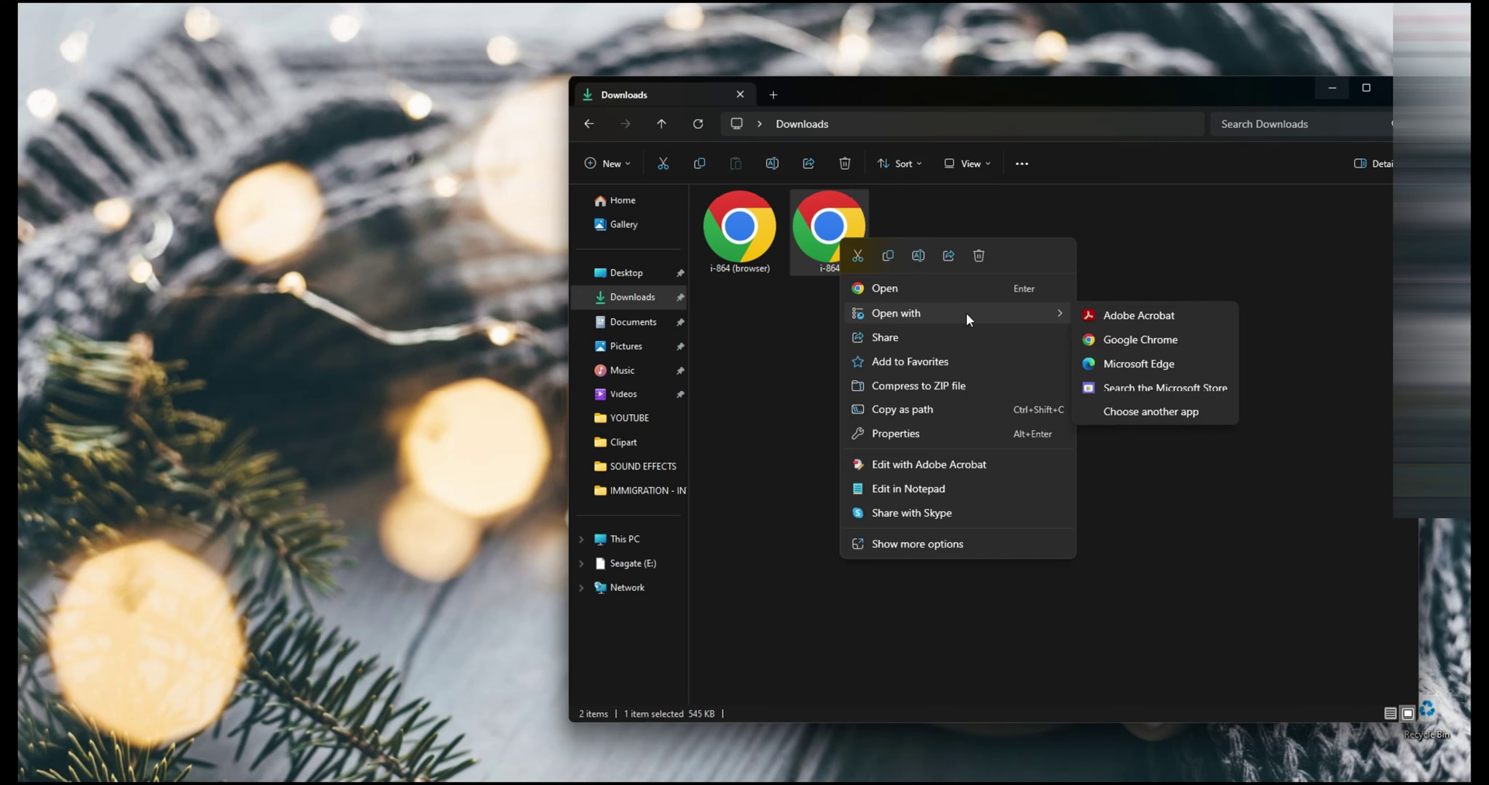
left_click(1185, 314)
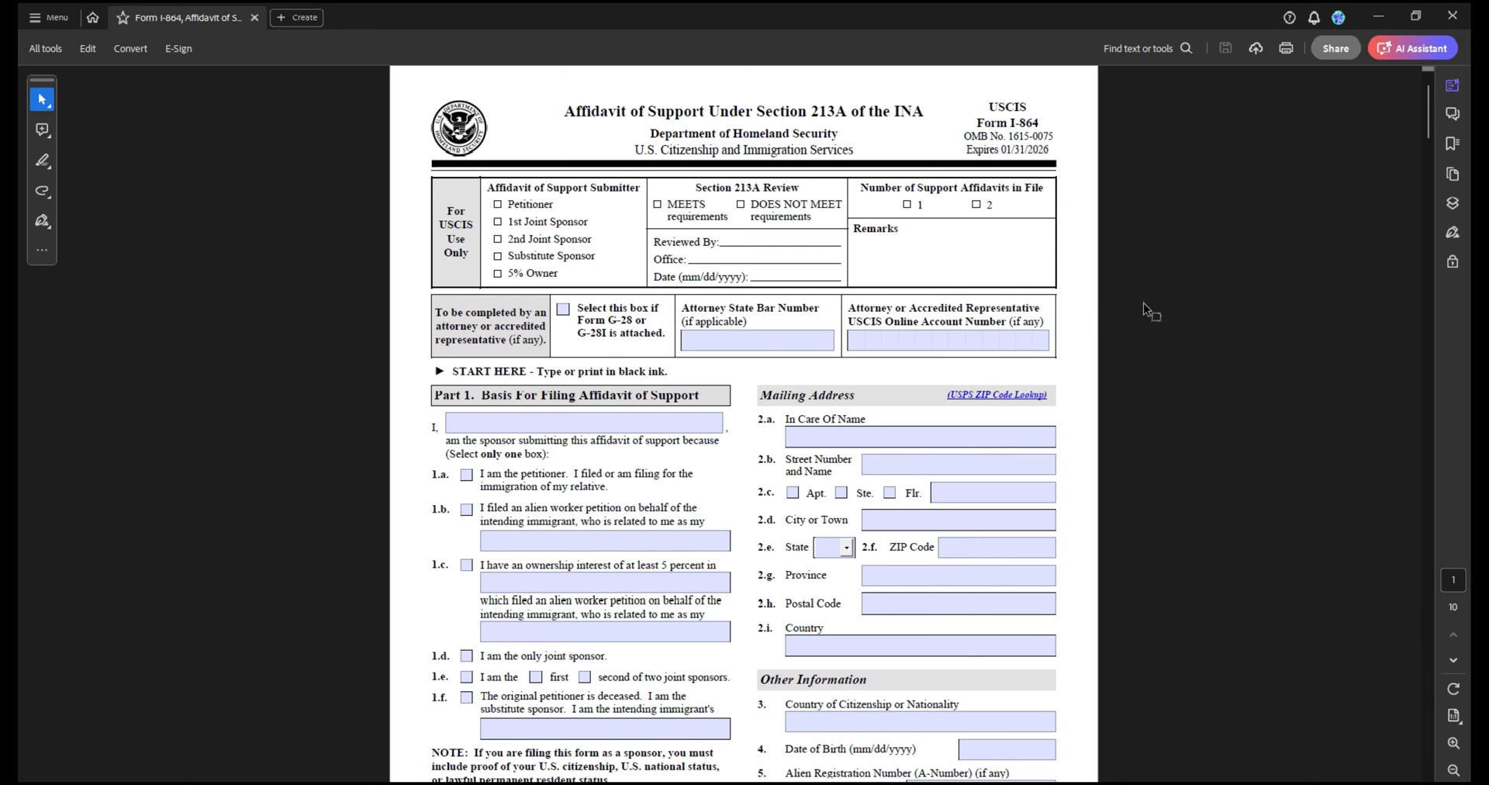
Answer Yes to sponsoring the principal immigrant in Part 3, item 1.
scroll(1142, 303, "down", 1)
scroll(1124, 317, "down", 10)
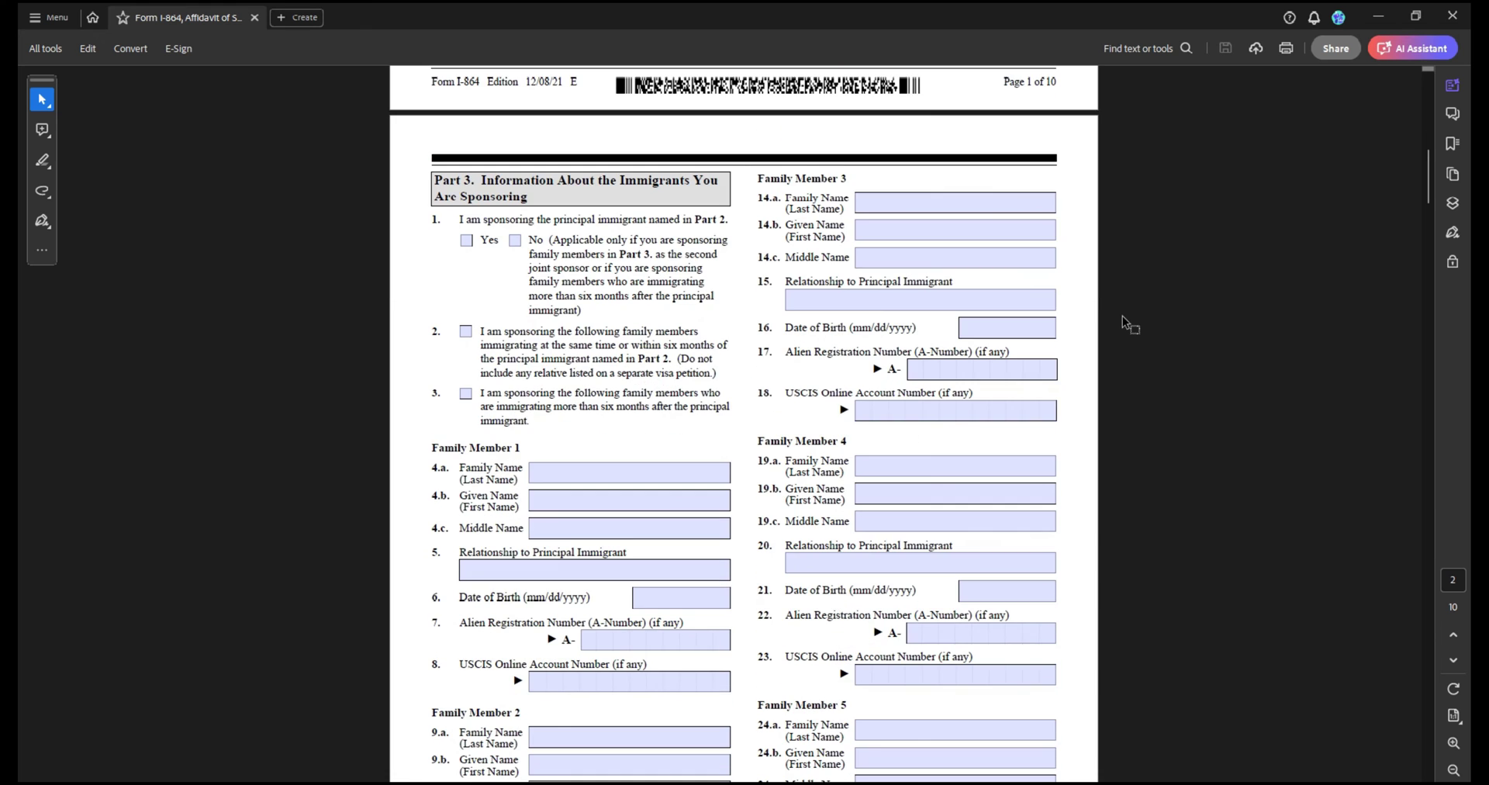
left_click(467, 242)
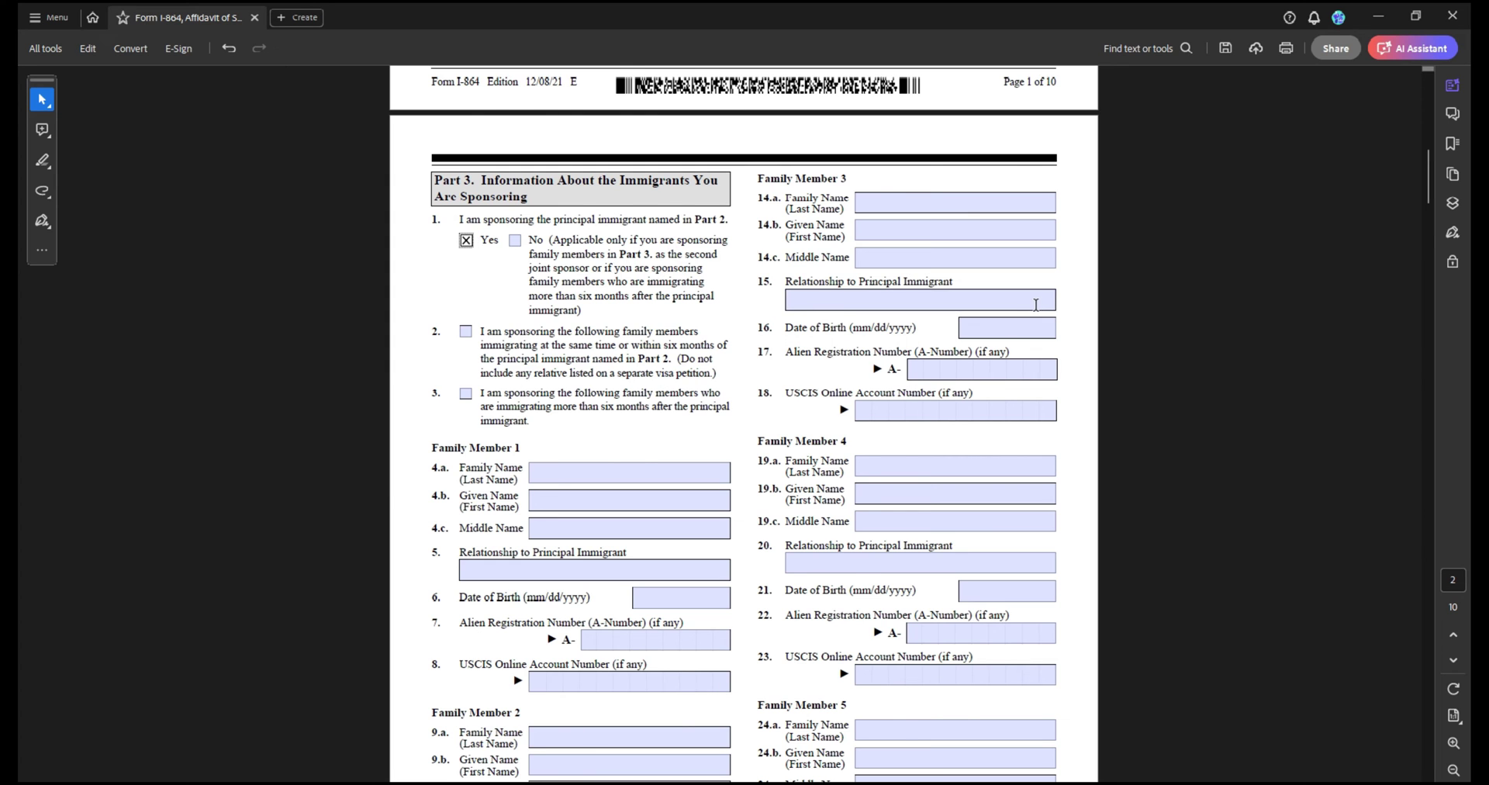
Enter 1 as the total number of sponsored immigrants in Part 3, item 29.
scroll(595, 292, "down", 18)
scroll(612, 298, "down", 5)
left_click(698, 348)
type("1")
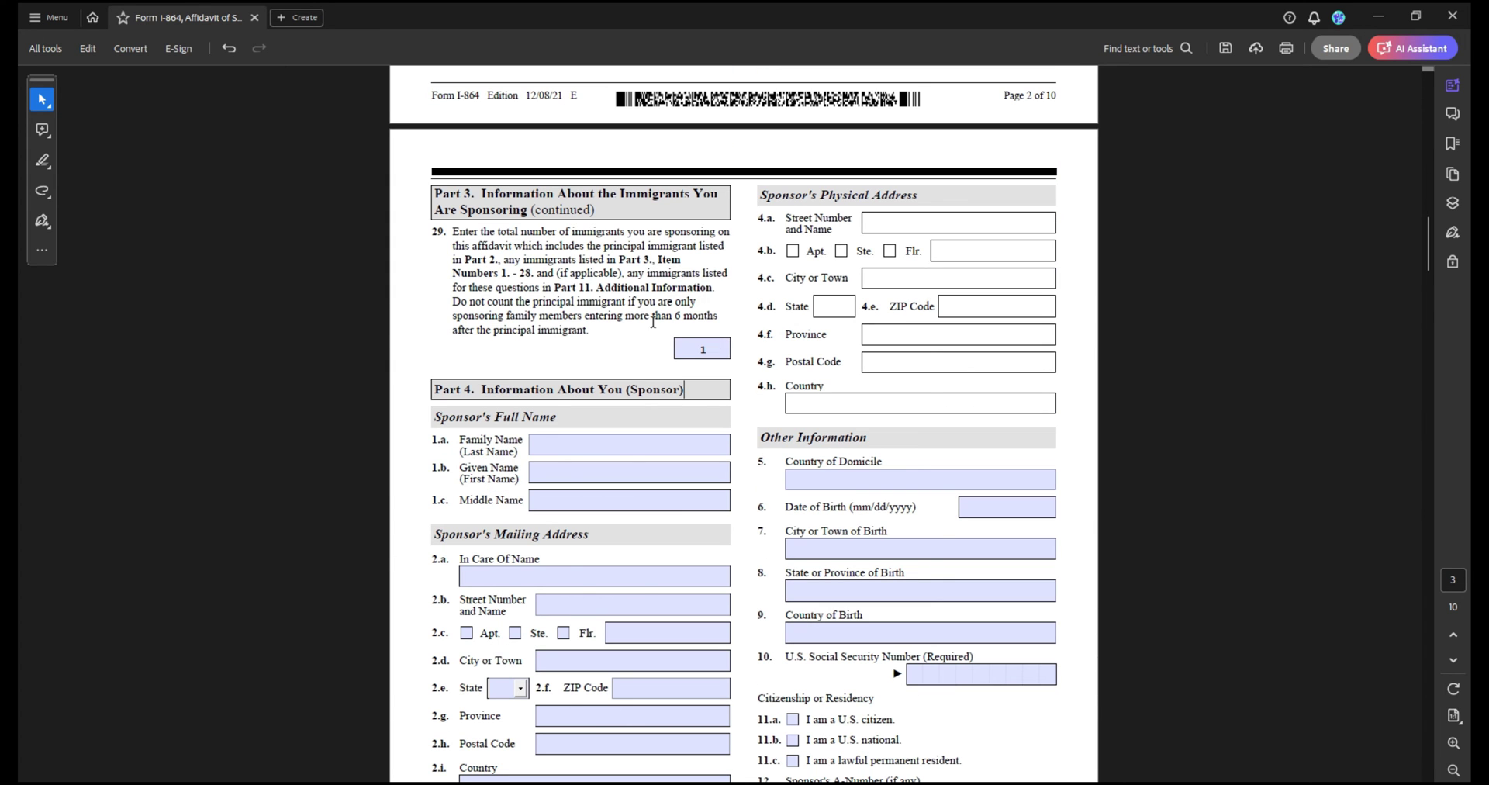
In Part 5, enter 1 for dependent children and 2 for other dependents.
scroll(1130, 382, "down", 20)
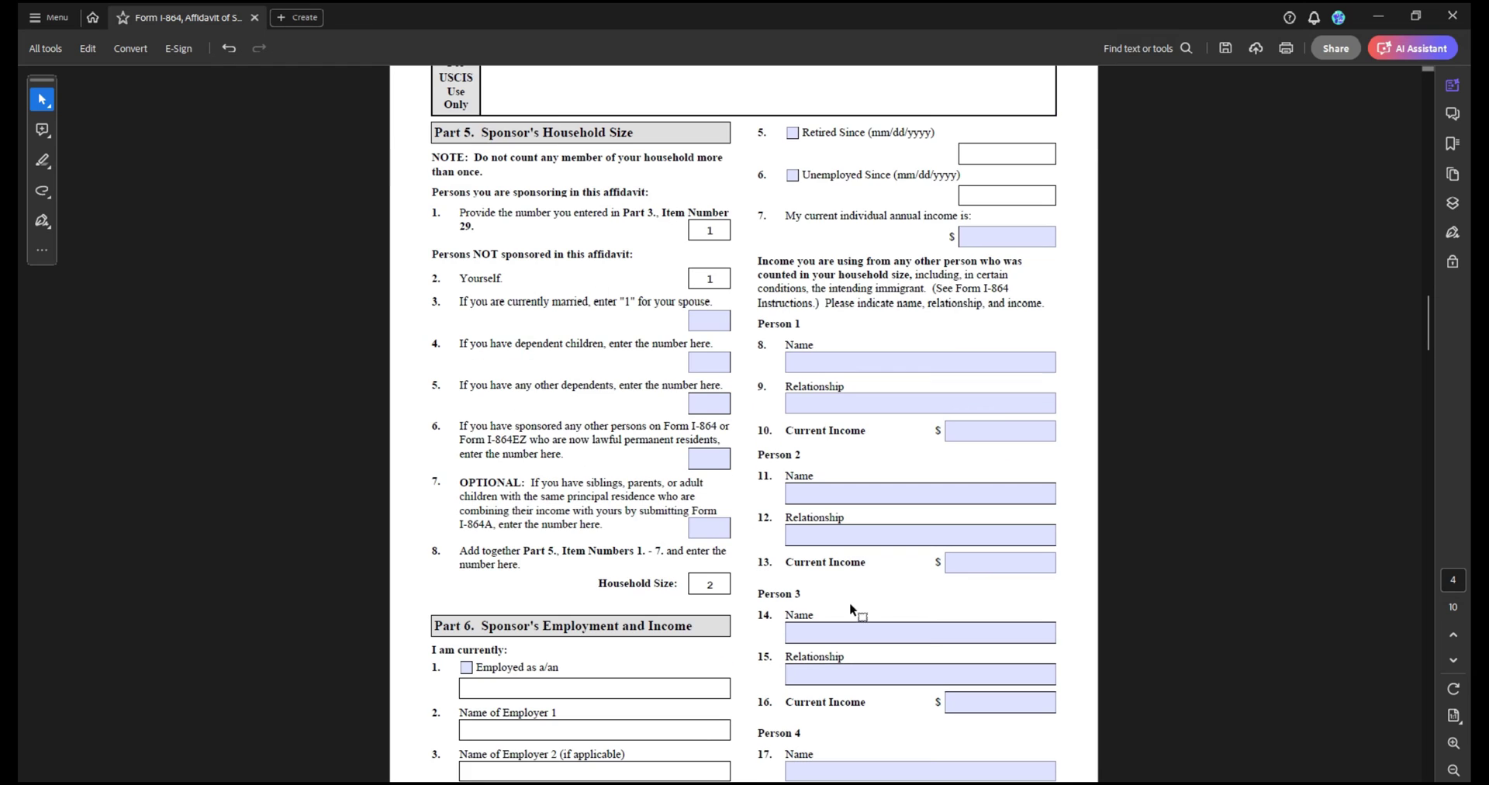
left_click(709, 362)
type("1")
left_click(717, 404)
type("2")
In Part 6, mark the sponsor as employed and set the current individual annual income to $50,000.00.
scroll(718, 403, "down", 1)
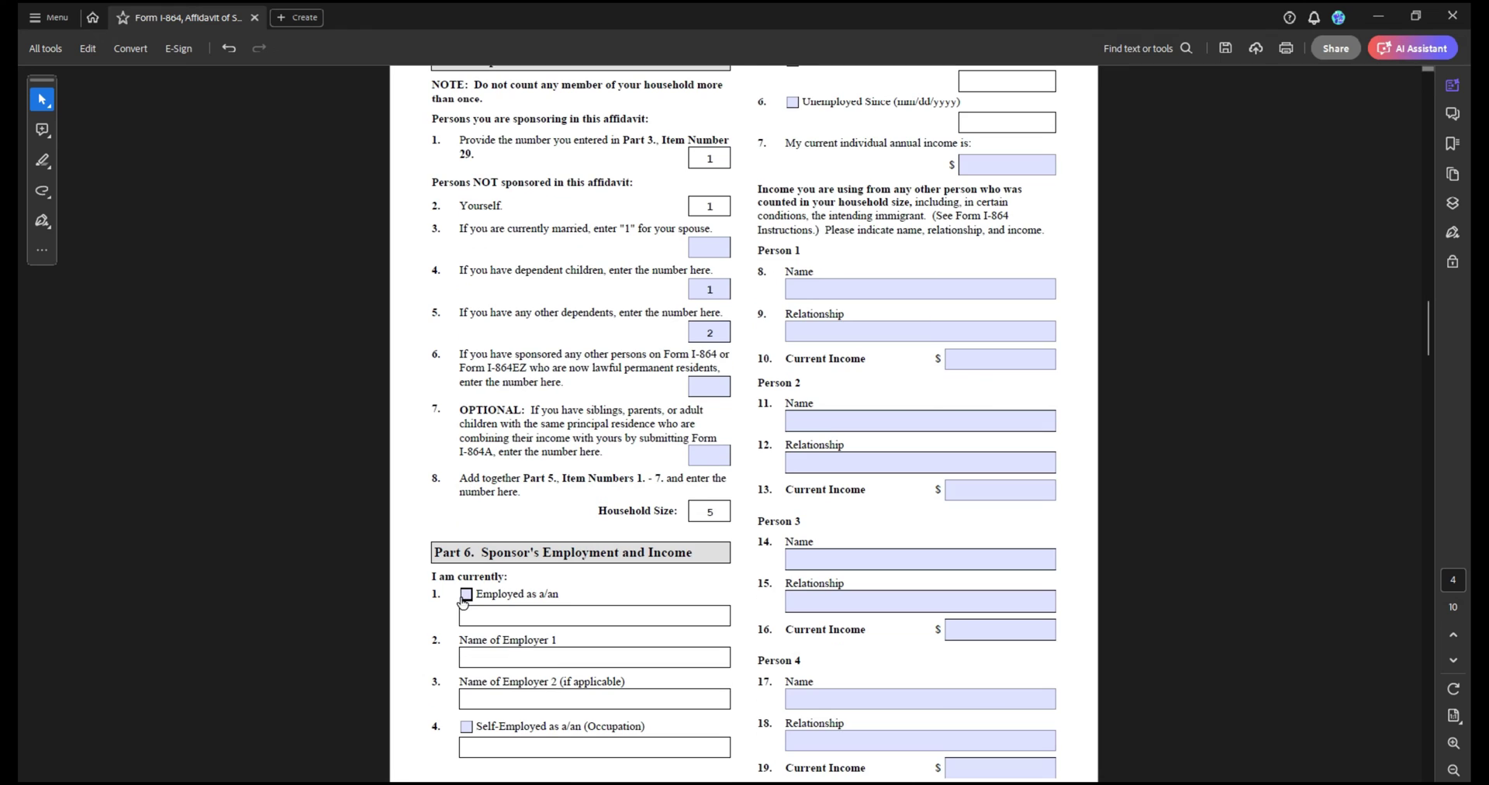
left_click(466, 594)
left_click(565, 699)
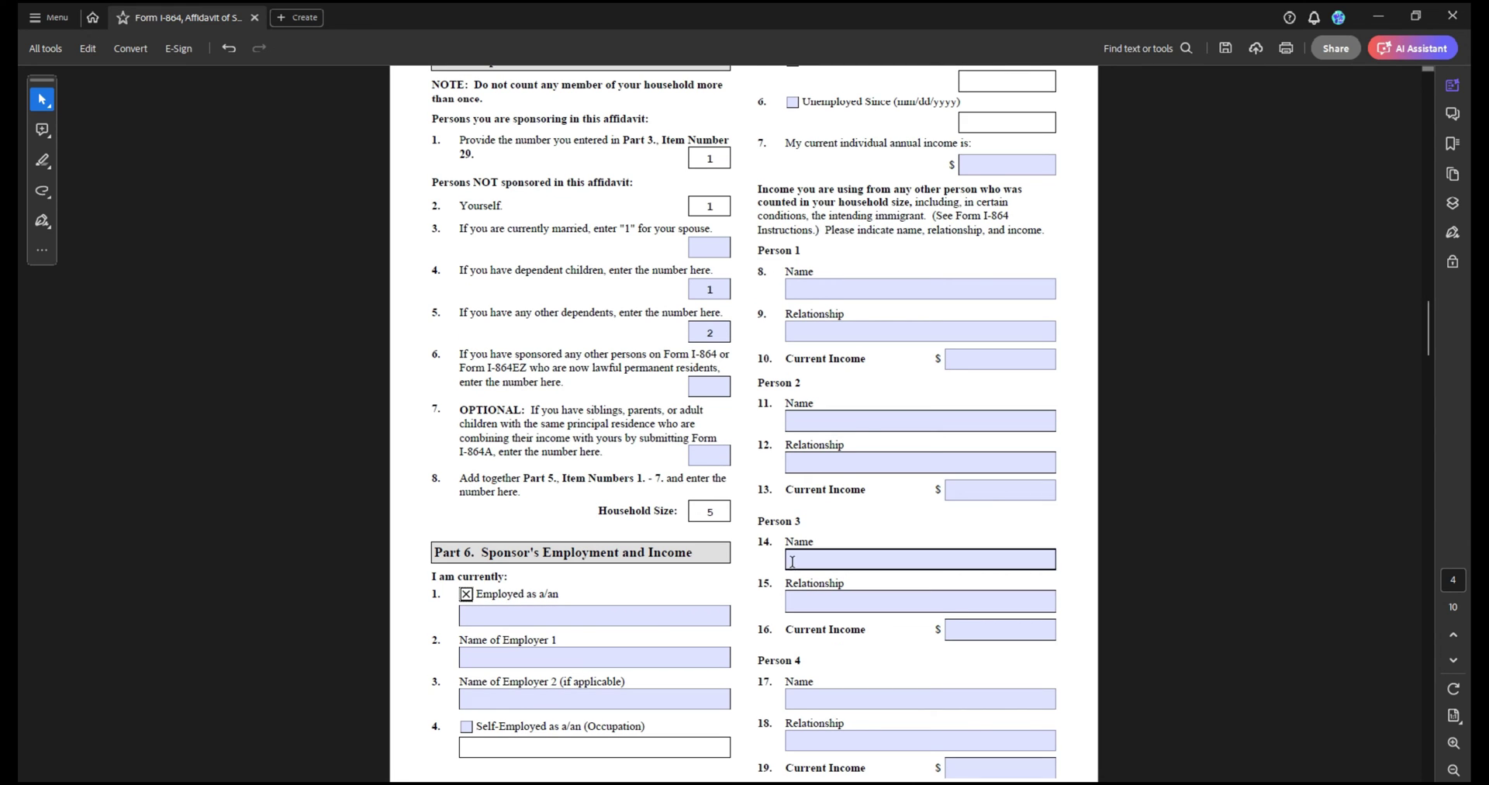
scroll(1111, 475, "up", 1)
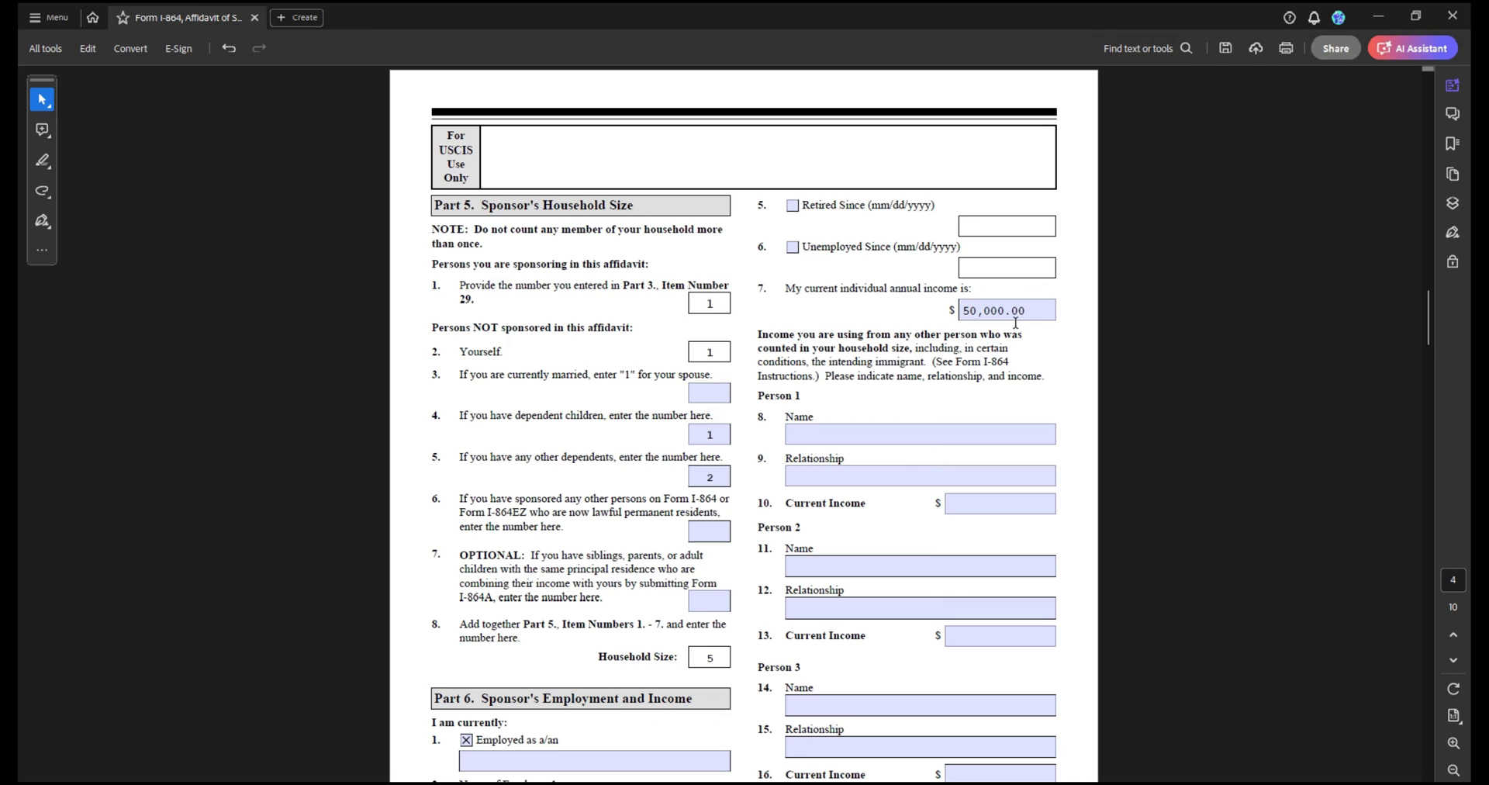
In Part 7, enter 100 for the savings and checking balance and 50 for the household member's assets.
scroll(1015, 321, "down", 10)
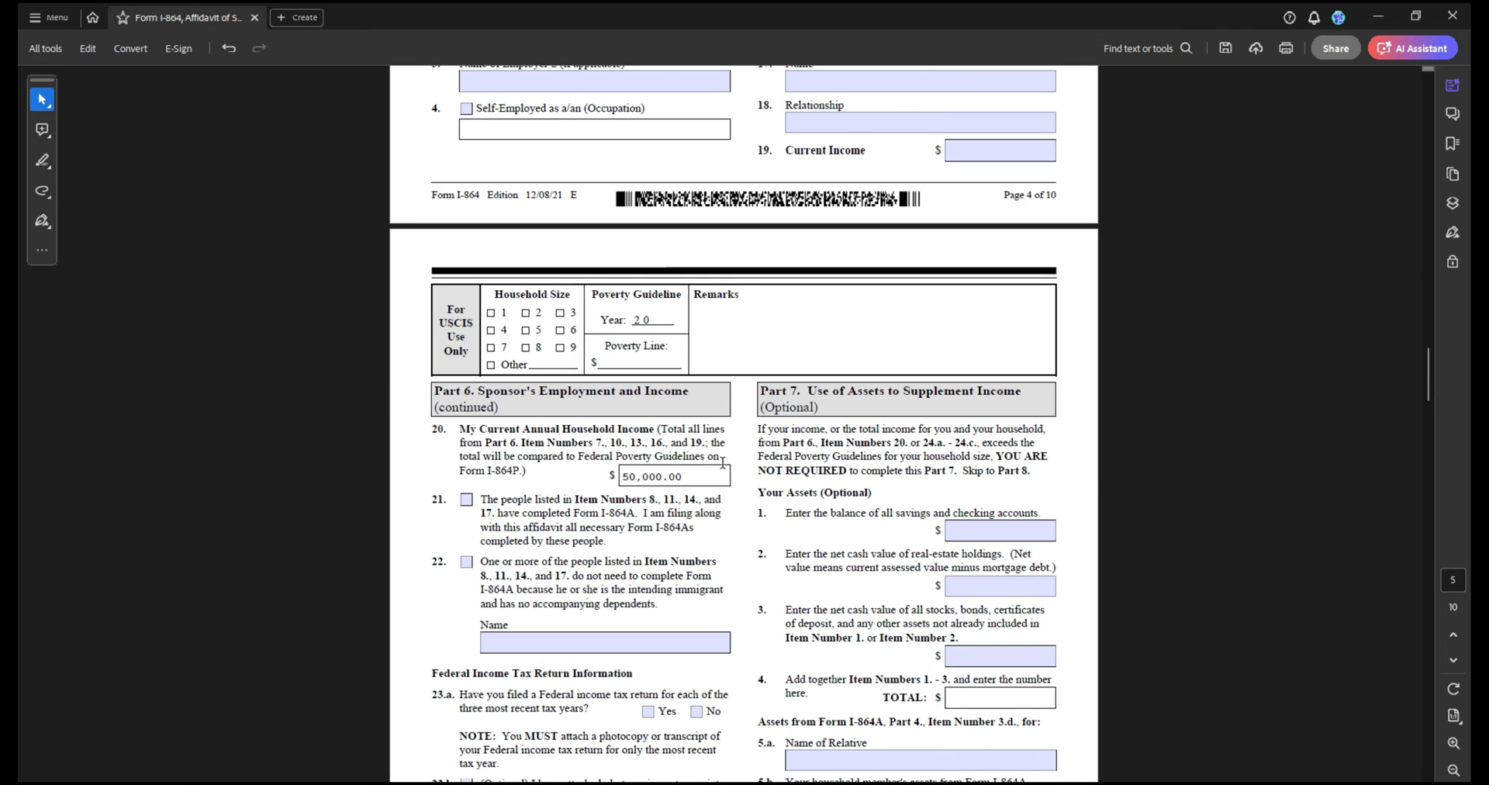
scroll(722, 462, "down", 5)
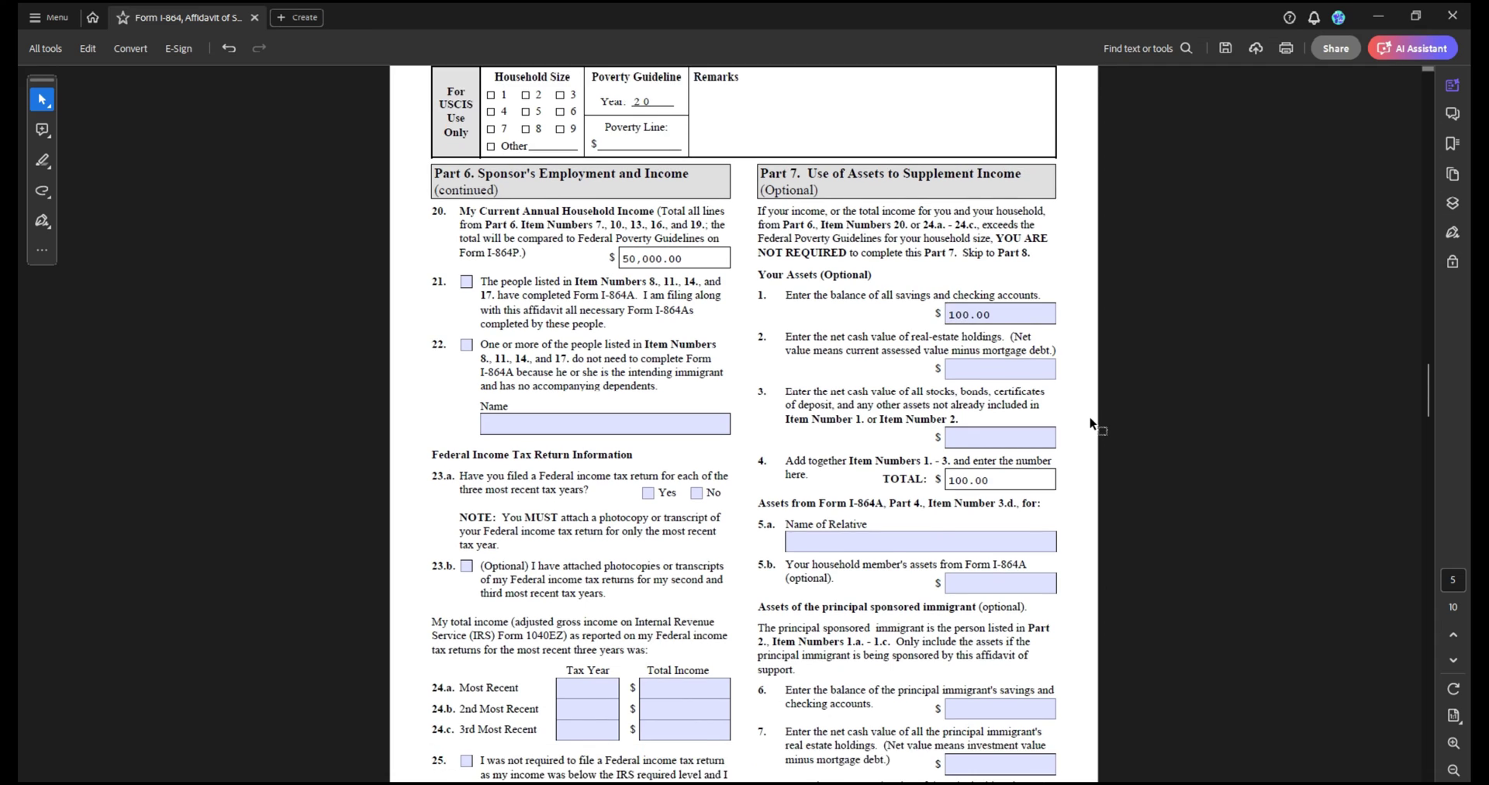
scroll(1091, 422, "down", 3)
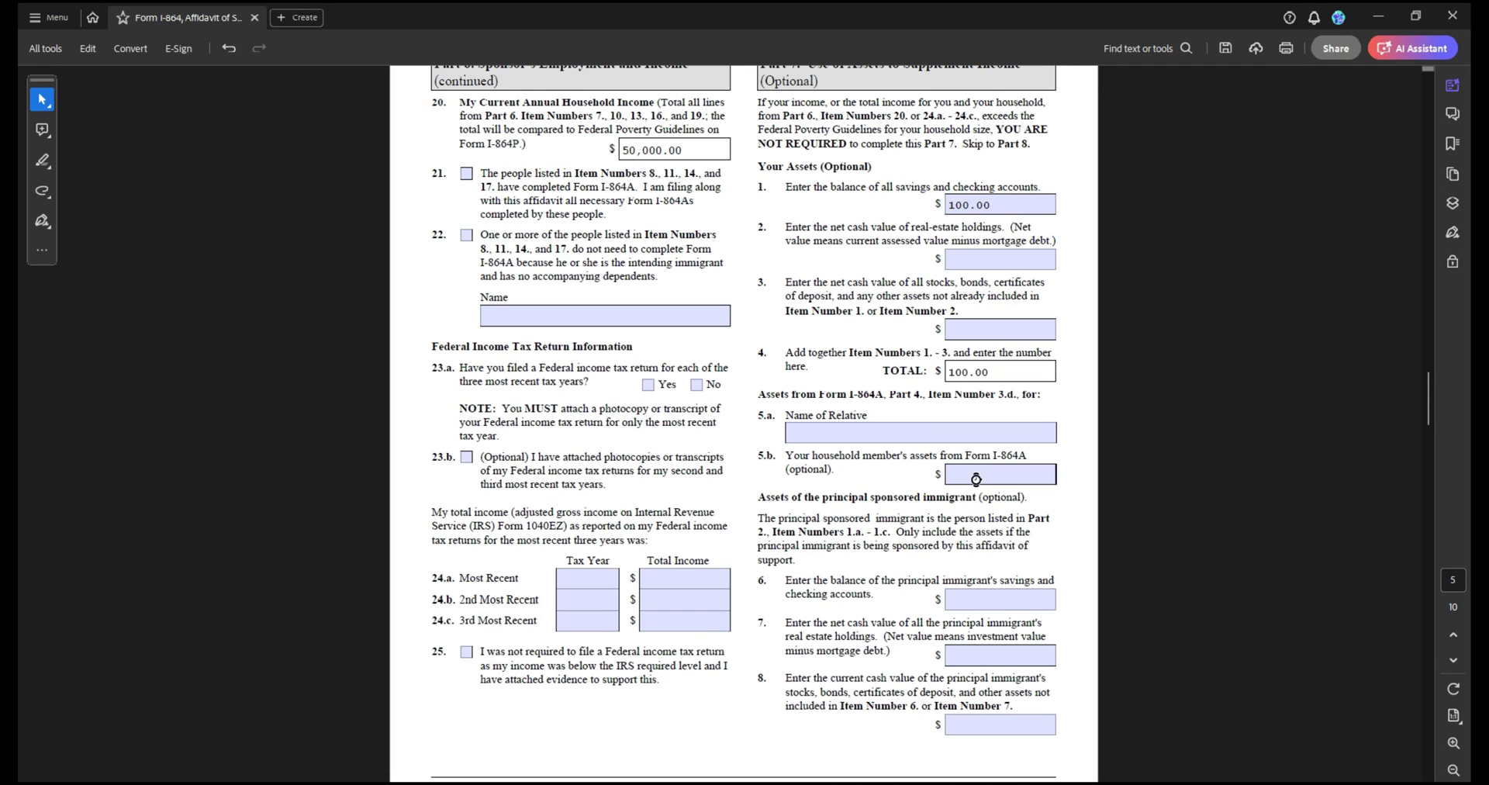
left_click(975, 477)
type("50")
Enter 300 as the cash value of the principal immigrant's stocks, bonds and other assets in Part 7, item 8.
scroll(1089, 507, "down", 3)
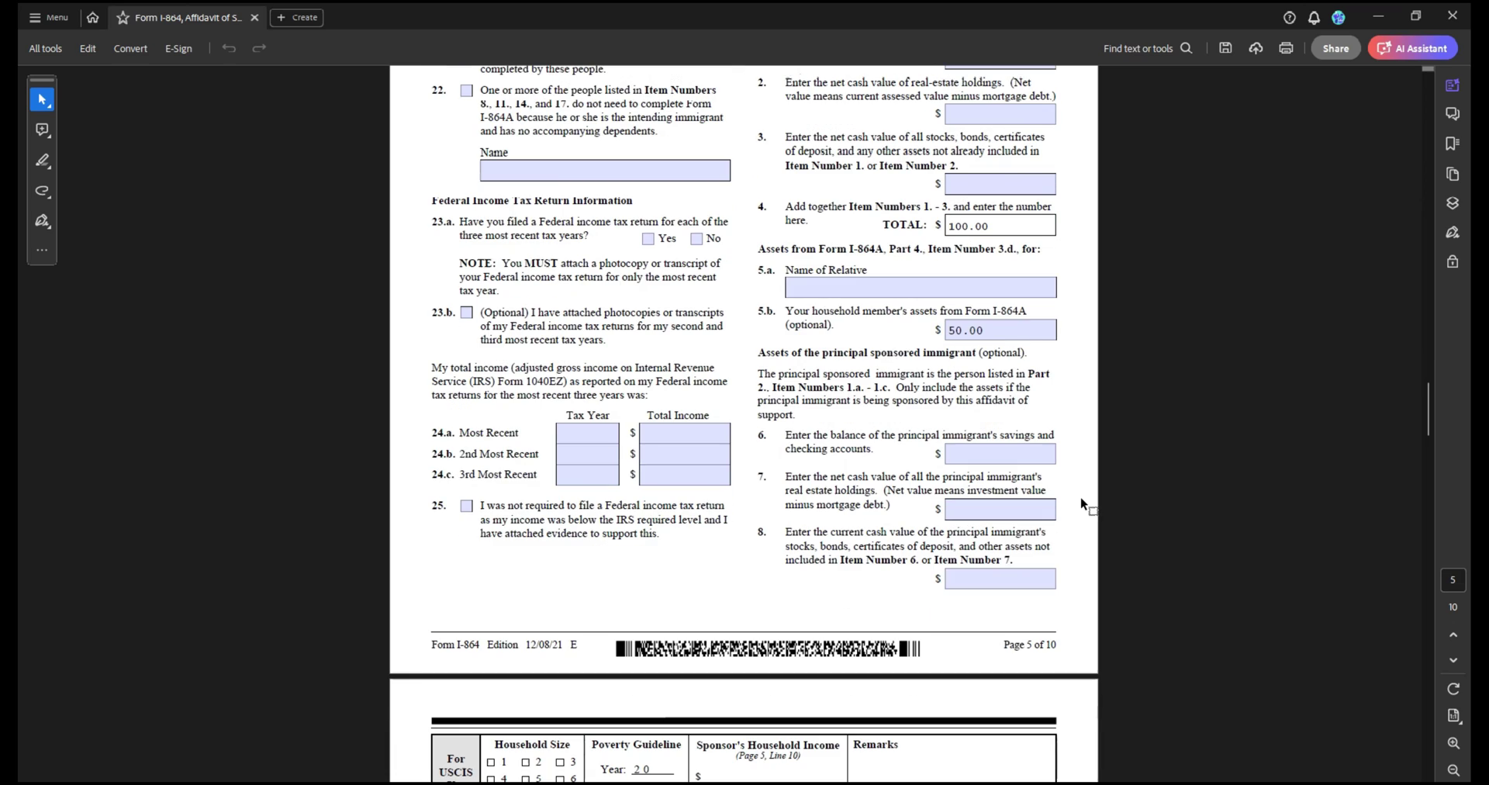
left_click(1000, 578)
type("300")
left_click(1116, 588)
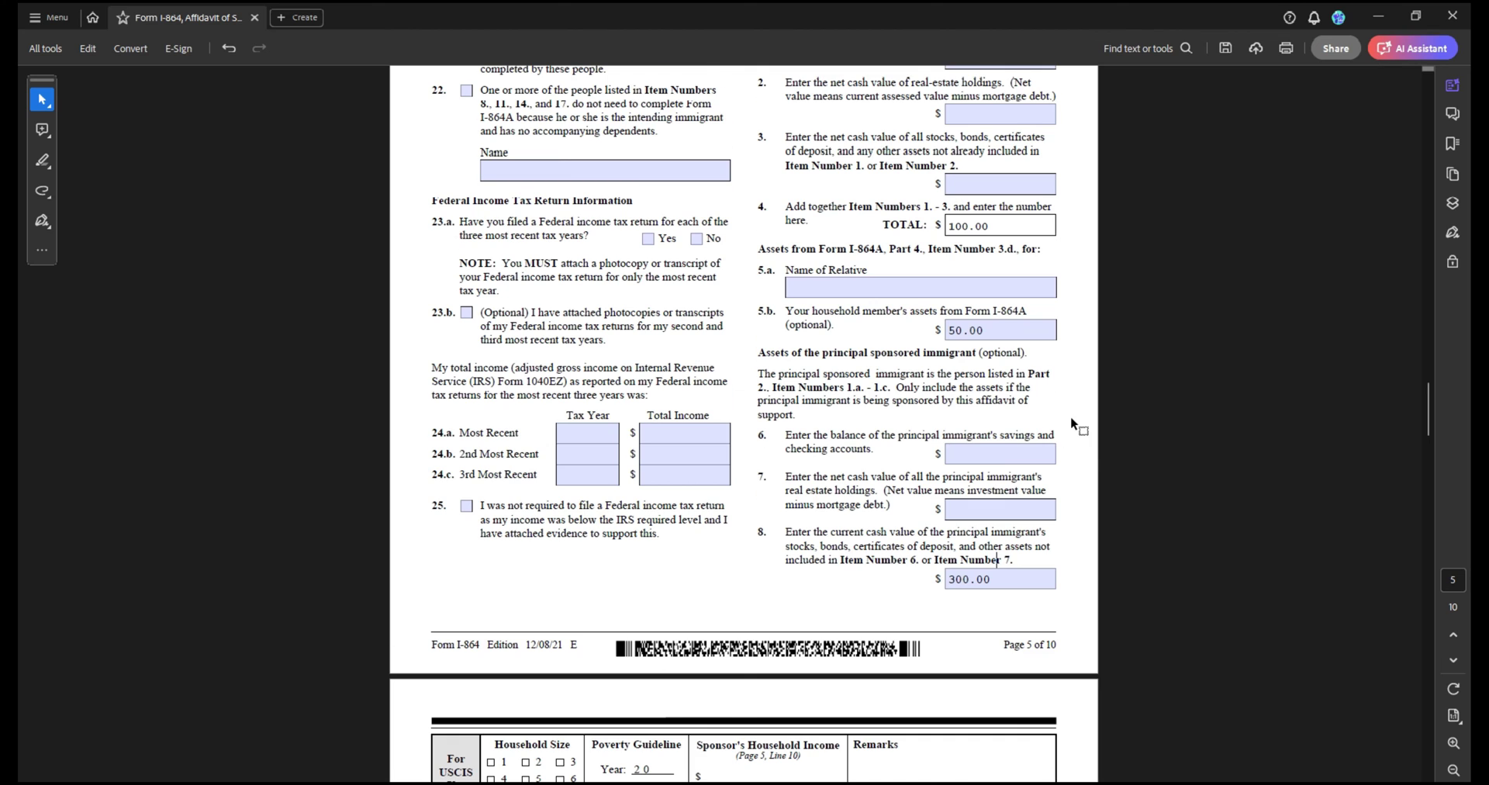
Examine the asset totals in Part 7, items 9 and 10, and look over the form again from page 1.
scroll(1071, 416, "down", 6)
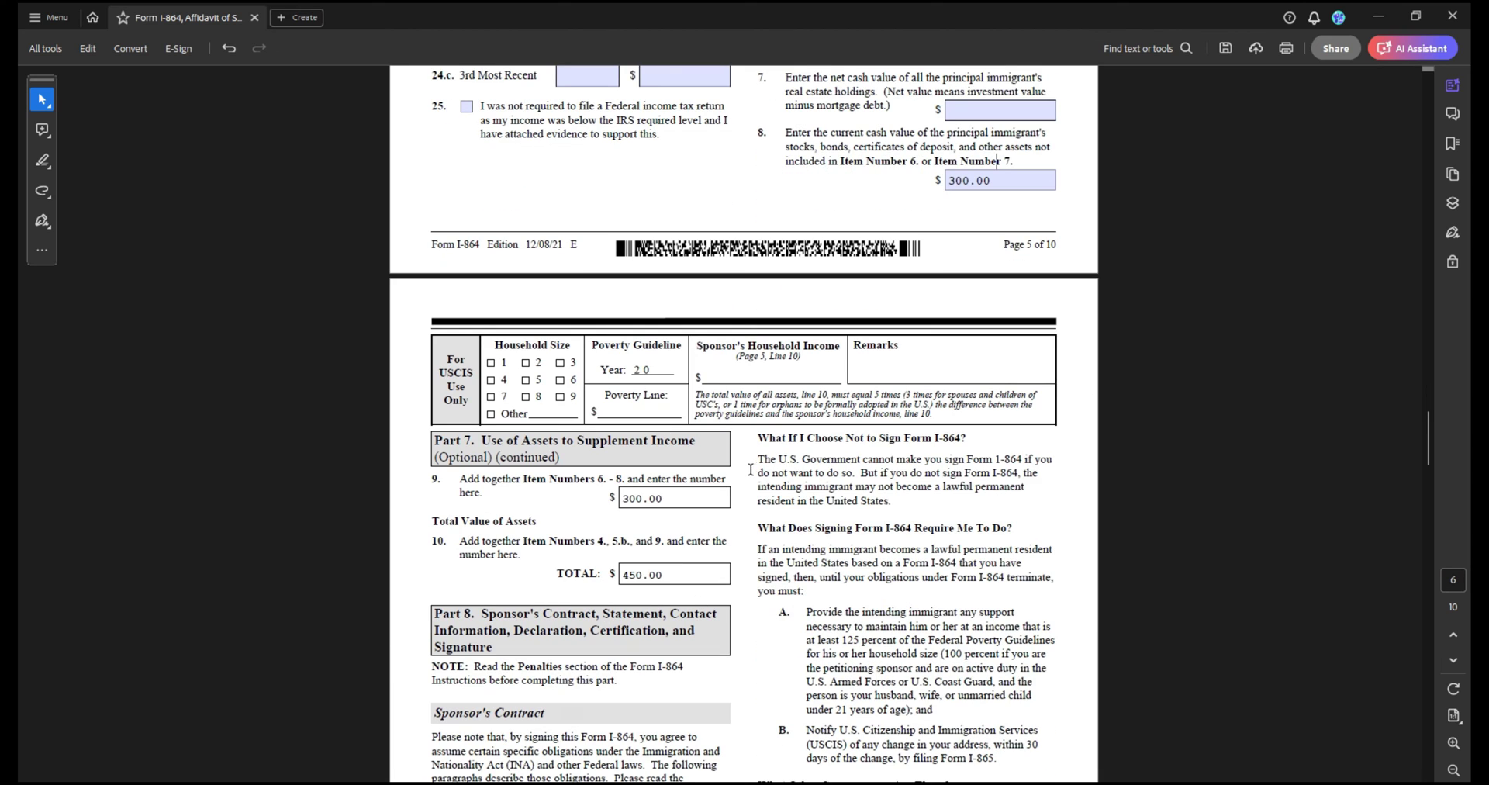
scroll(755, 468, "down", 1)
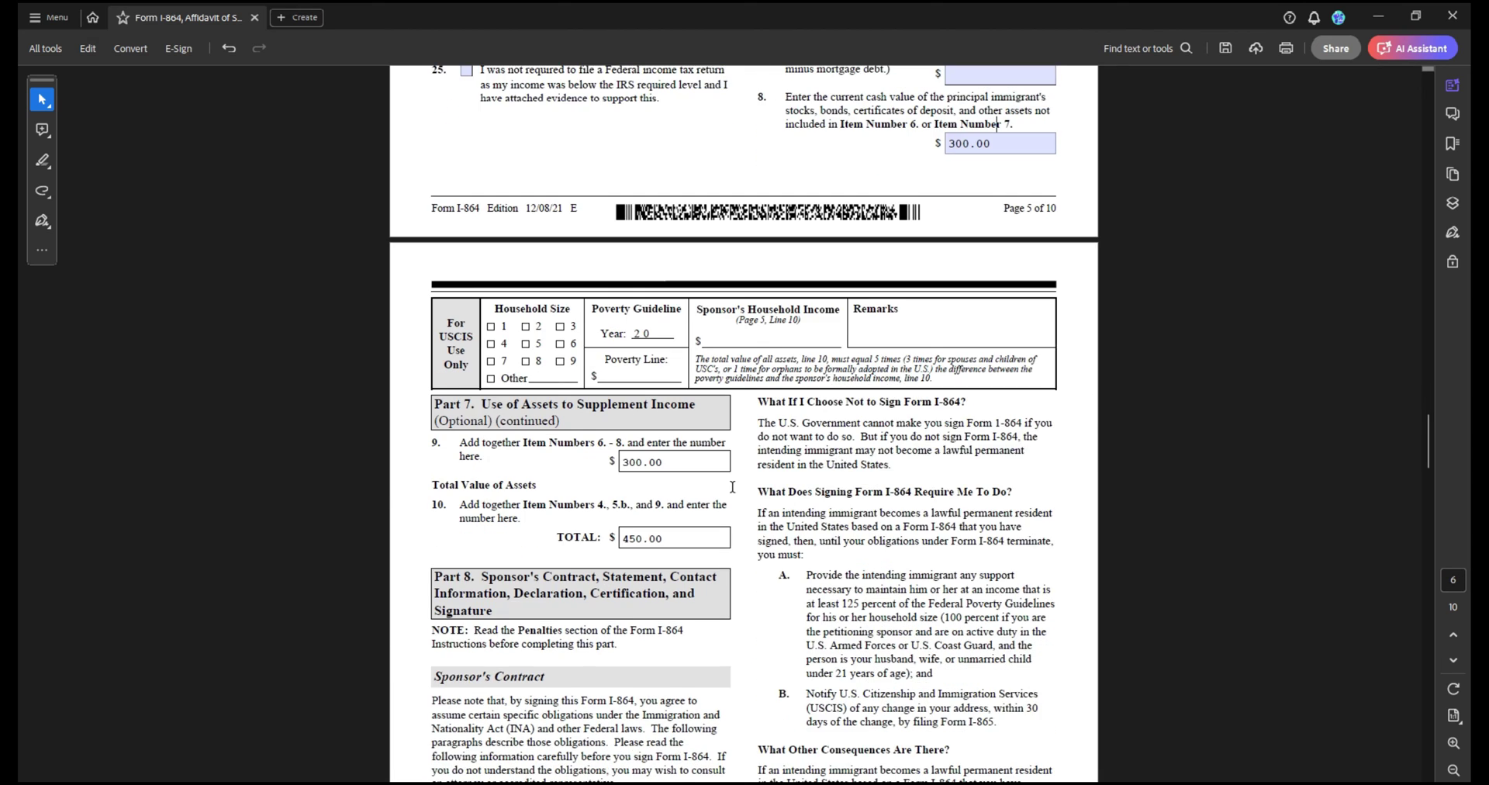
left_click_drag(1427, 443, 1388, 95)
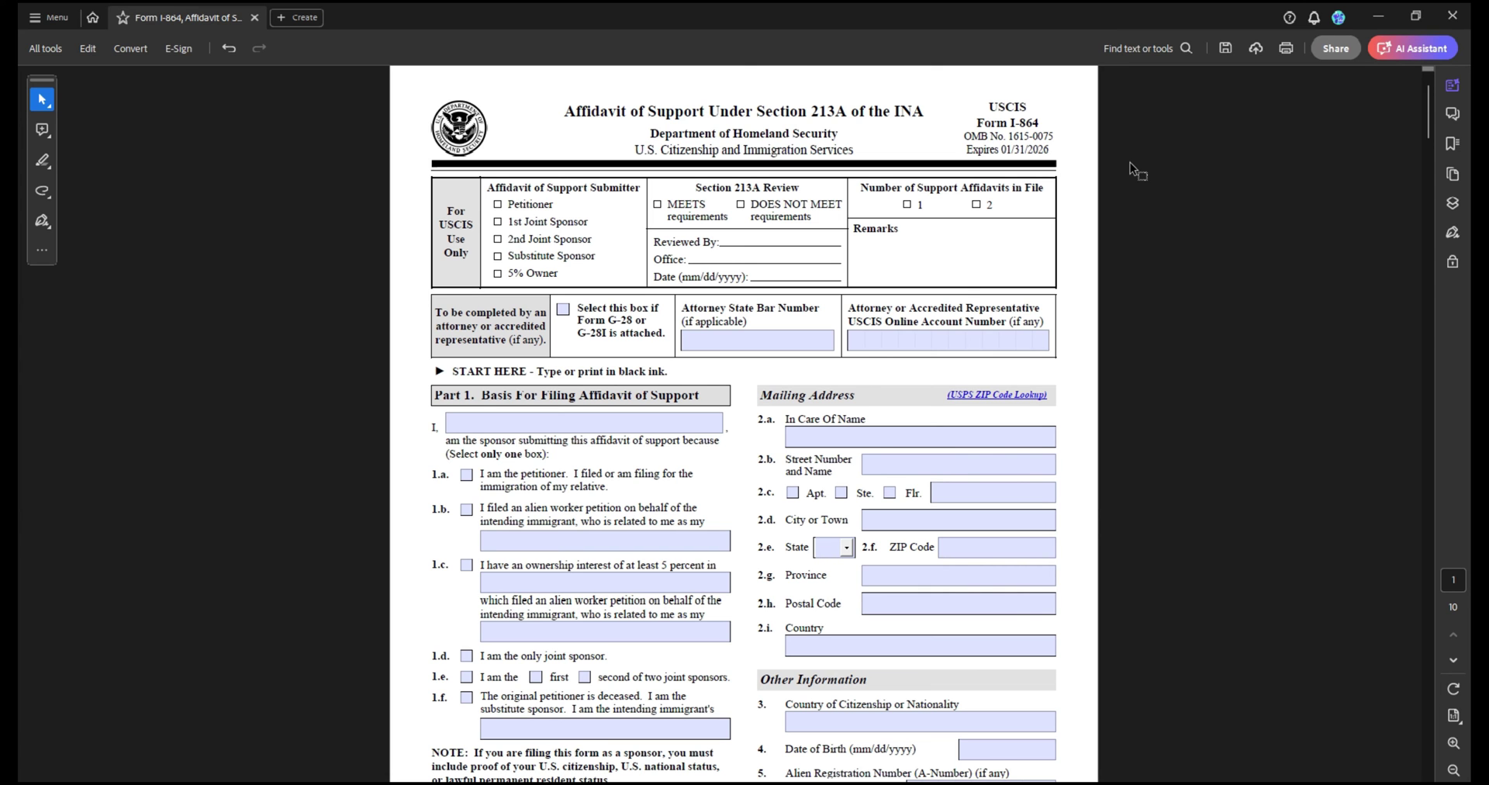
scroll(980, 271, "down", 12)
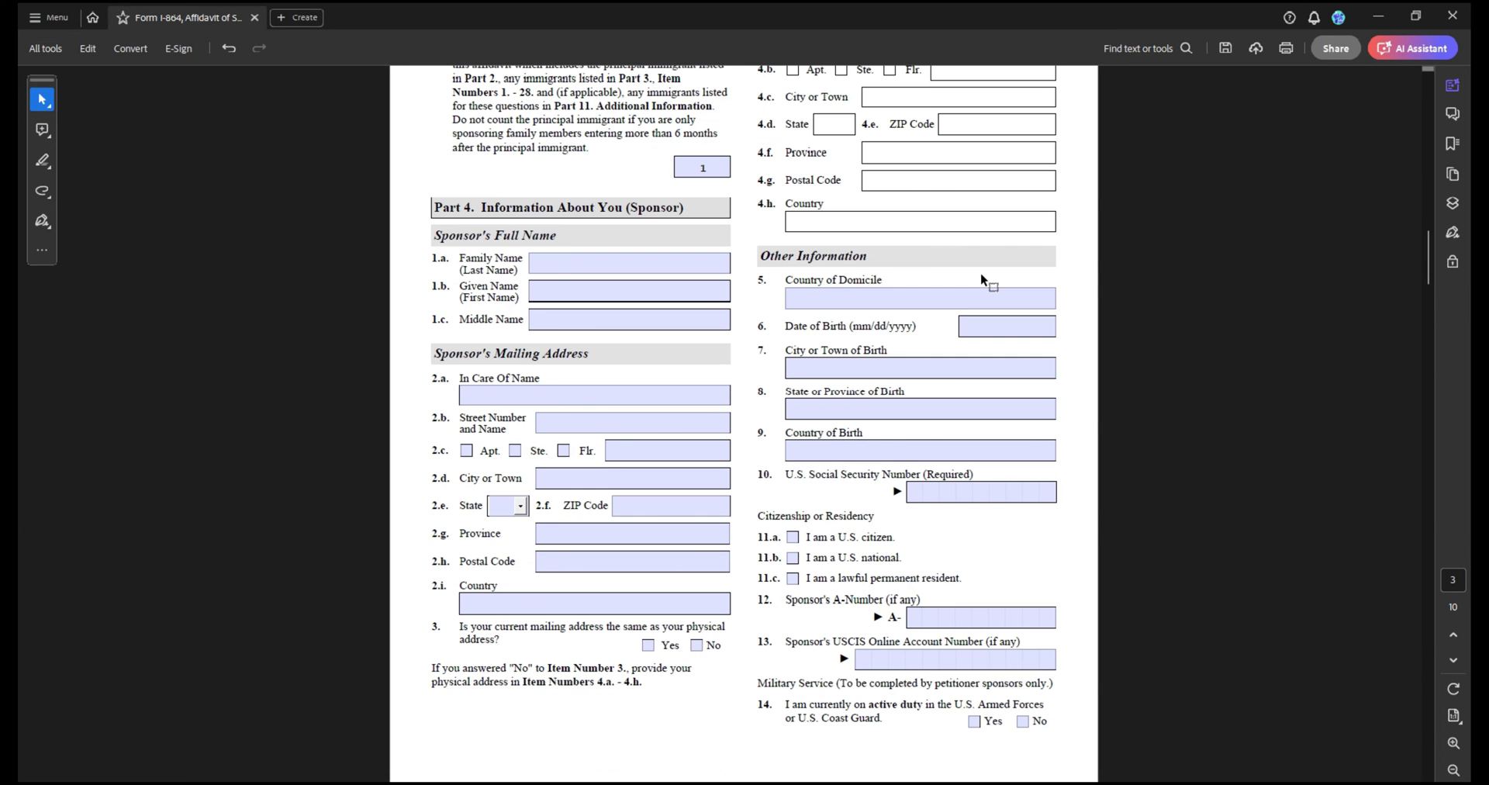
scroll(1429, 267, "down", 5)
left_click_drag(1411, 178, 1401, 97)
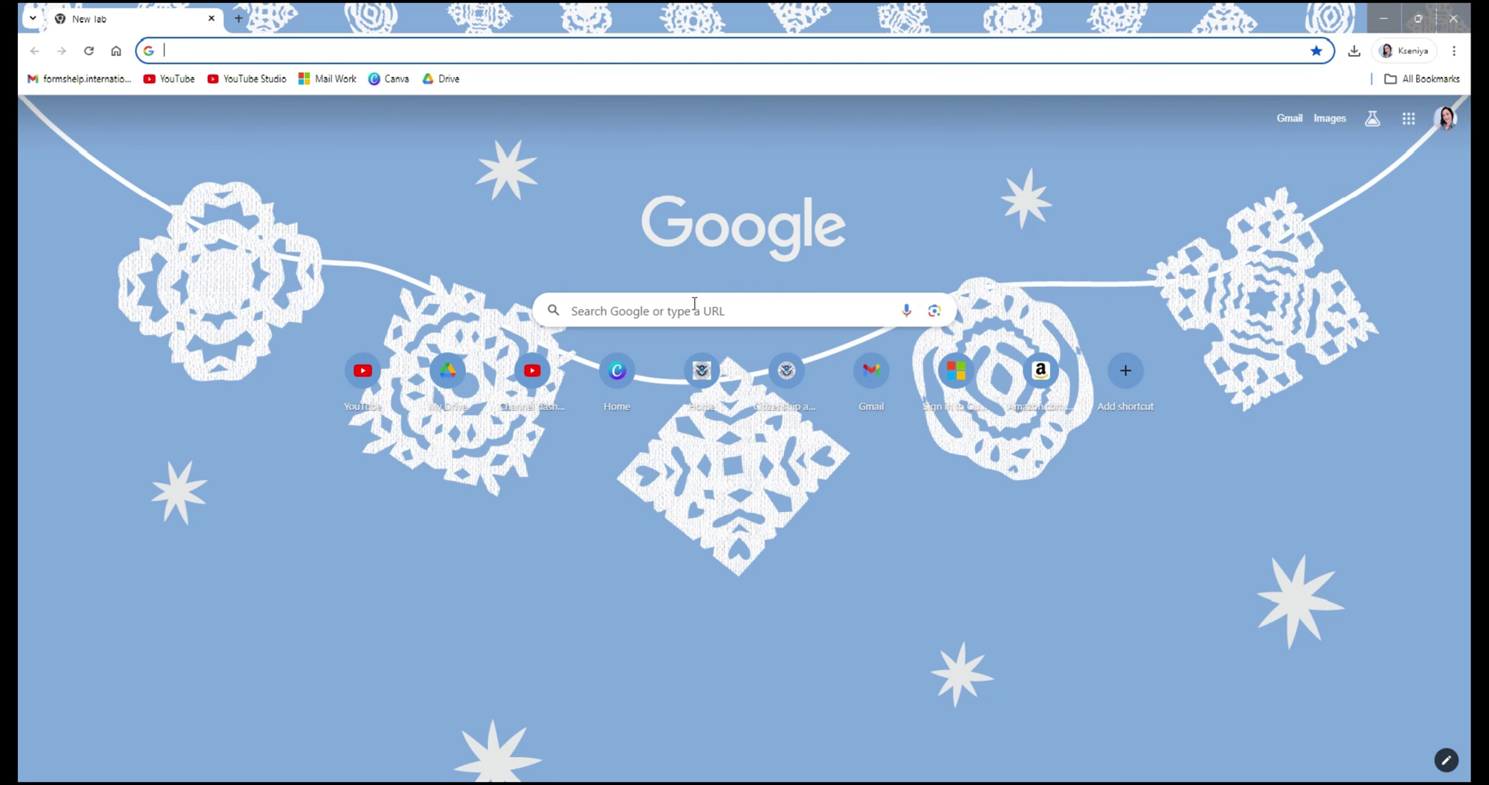
Search Google for "adobe acrobat free" in Chrome and open Adobe's free Acrobat Reader download page.
left_click(692, 307)
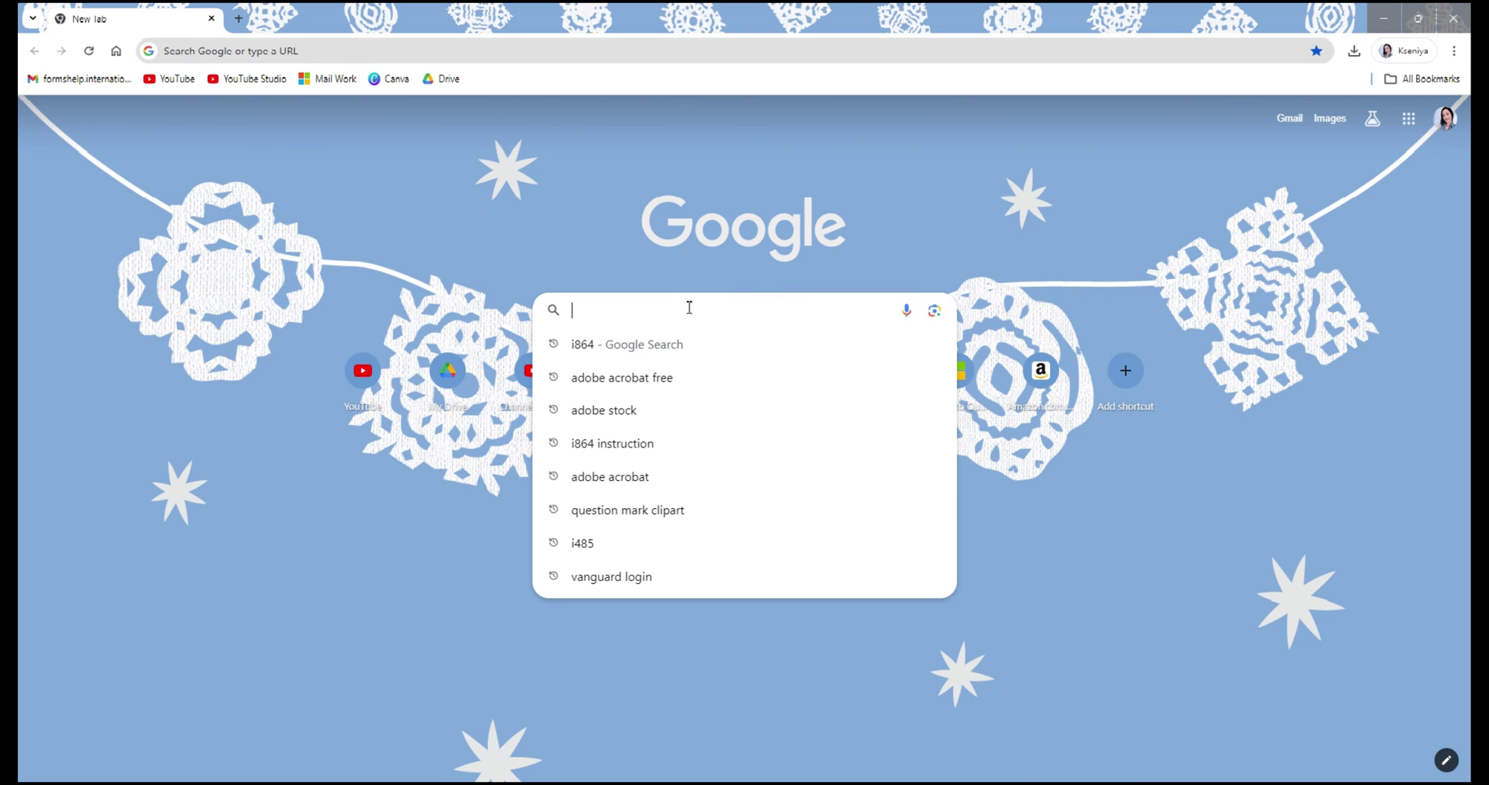
left_click(684, 386)
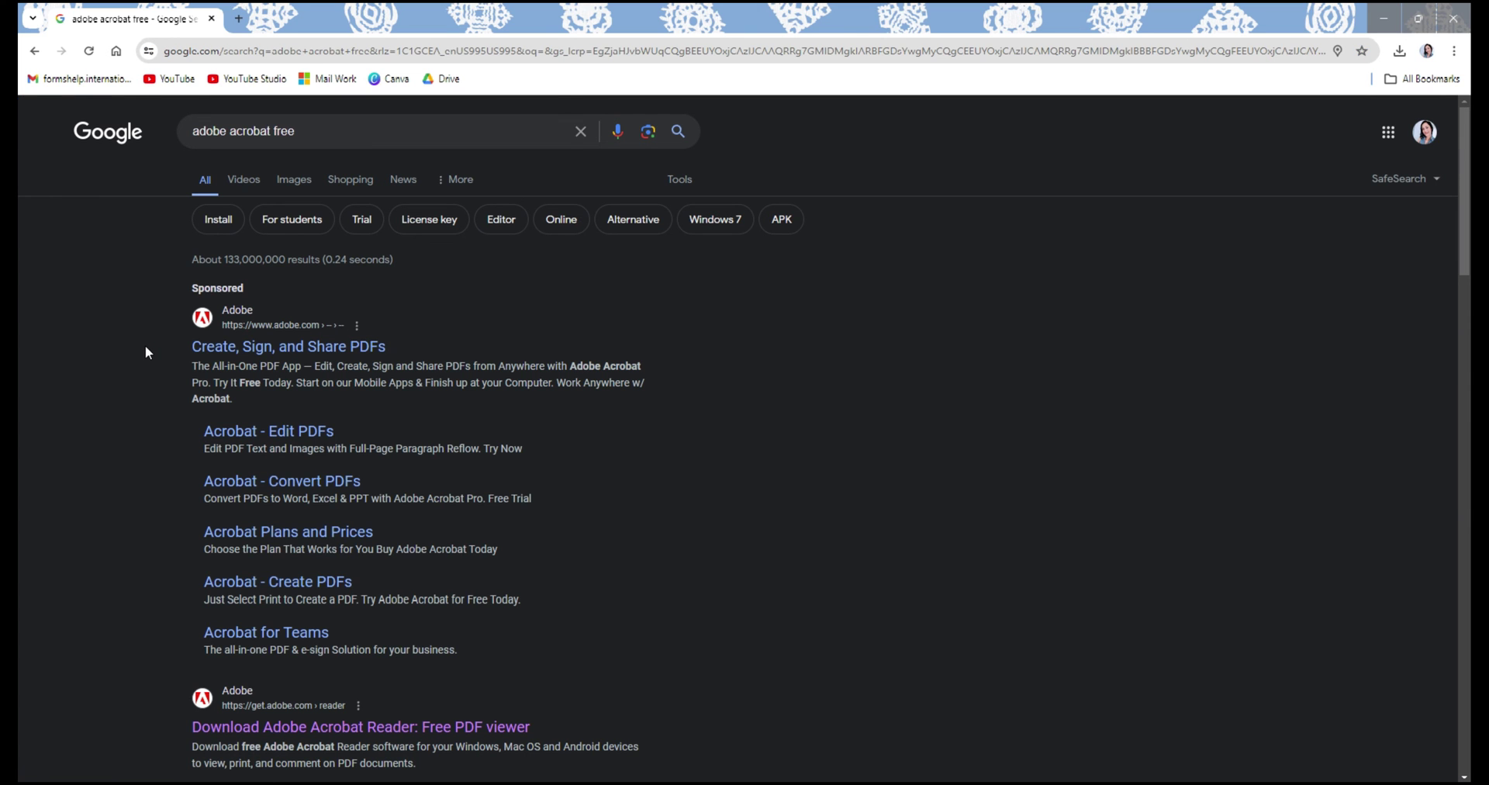
scroll(146, 347, "down", 4)
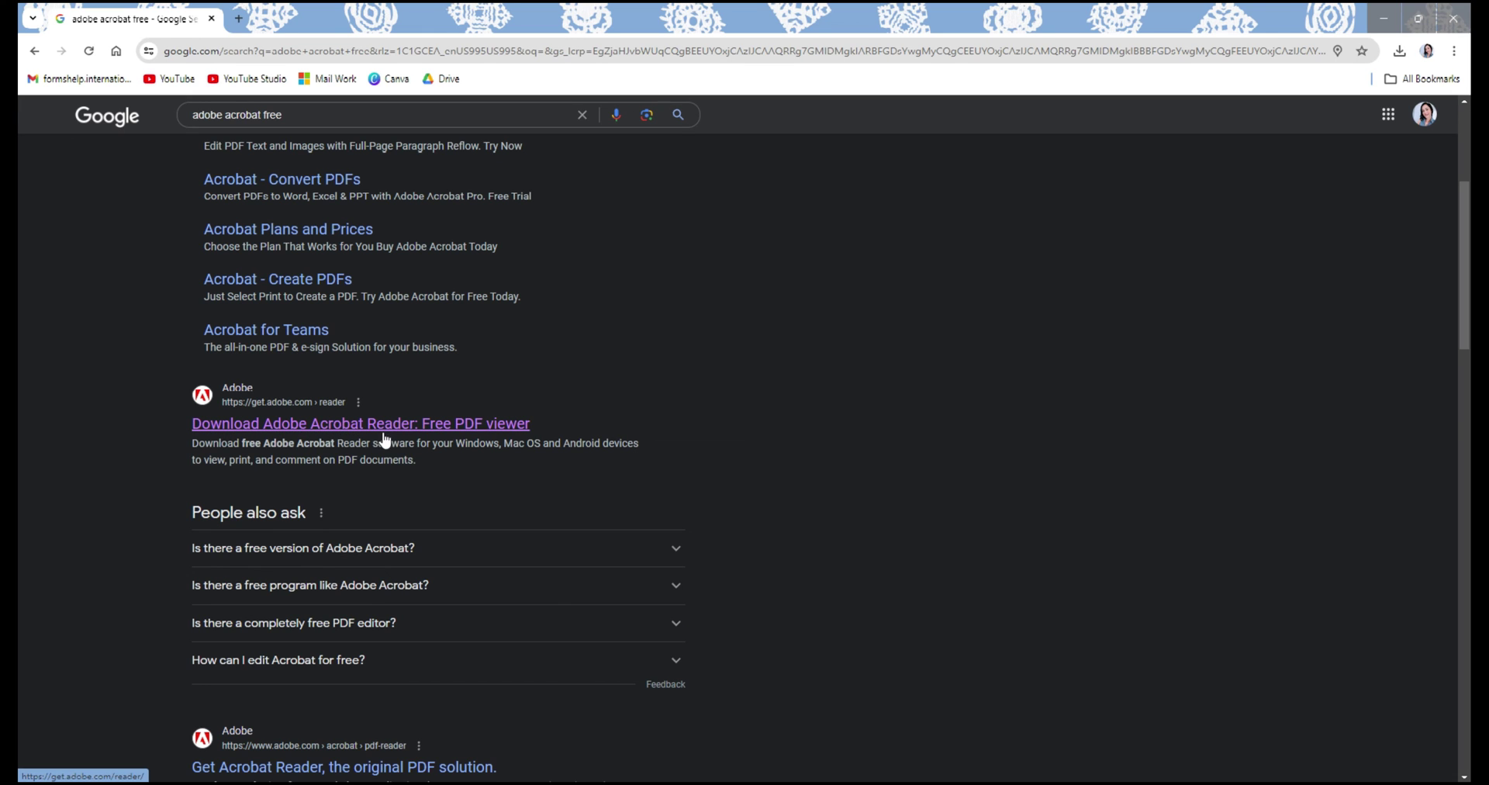
left_click(454, 433)
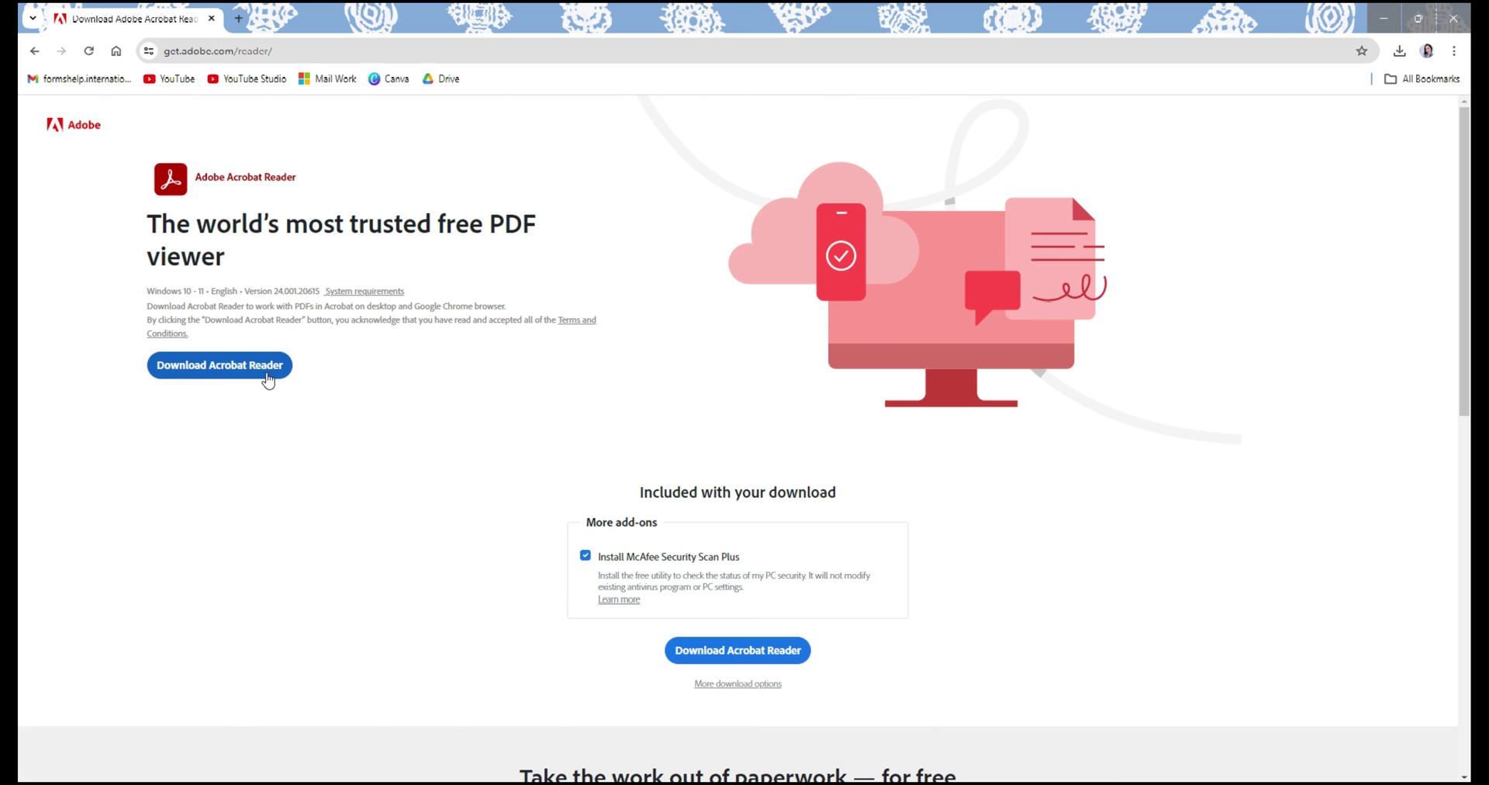
Exclude the McAfee Security Scan Plus add-on and start the Acrobat Reader download.
left_click(585, 555)
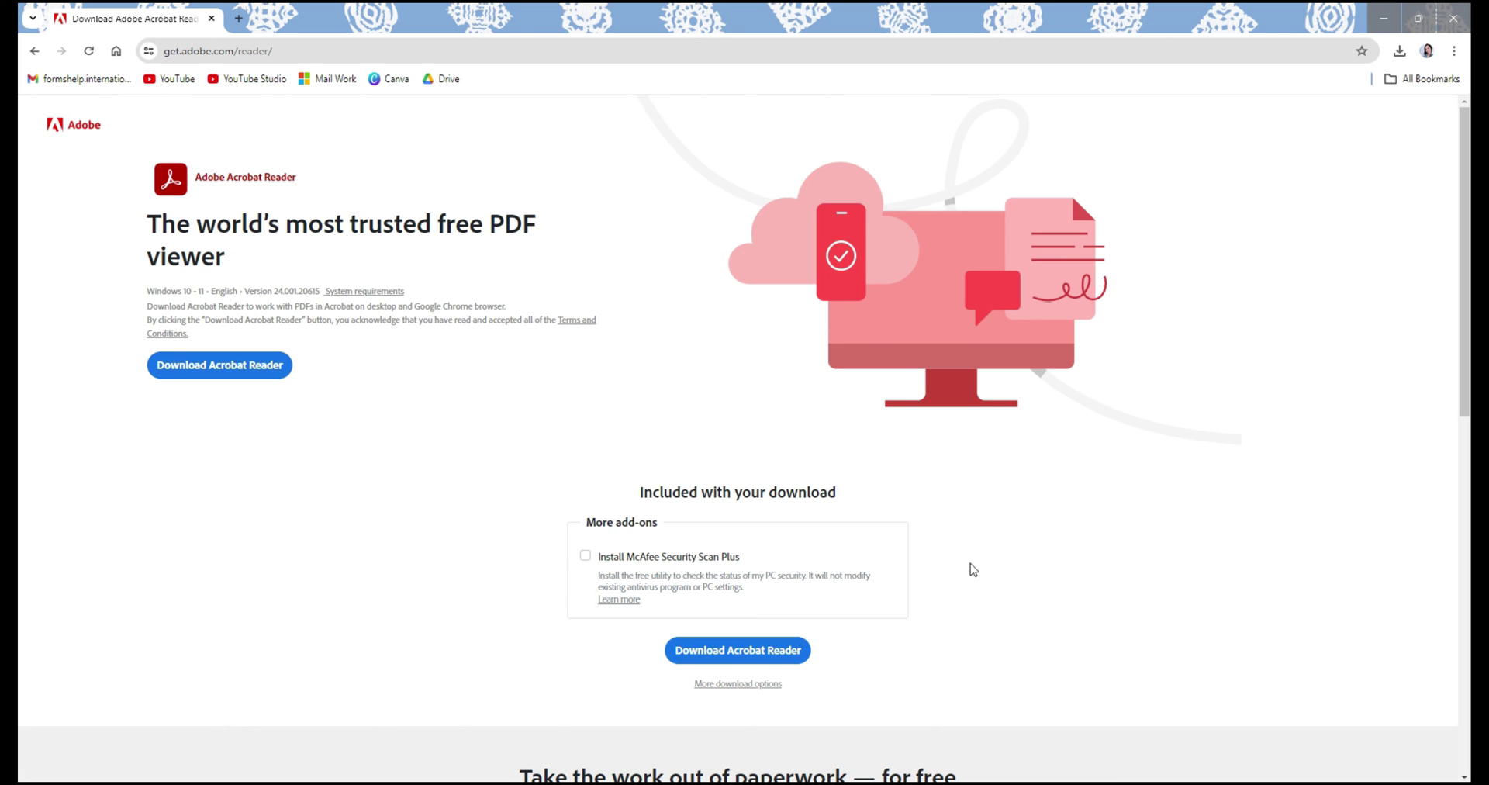
left_click_drag(626, 557, 785, 575)
left_click(1004, 557)
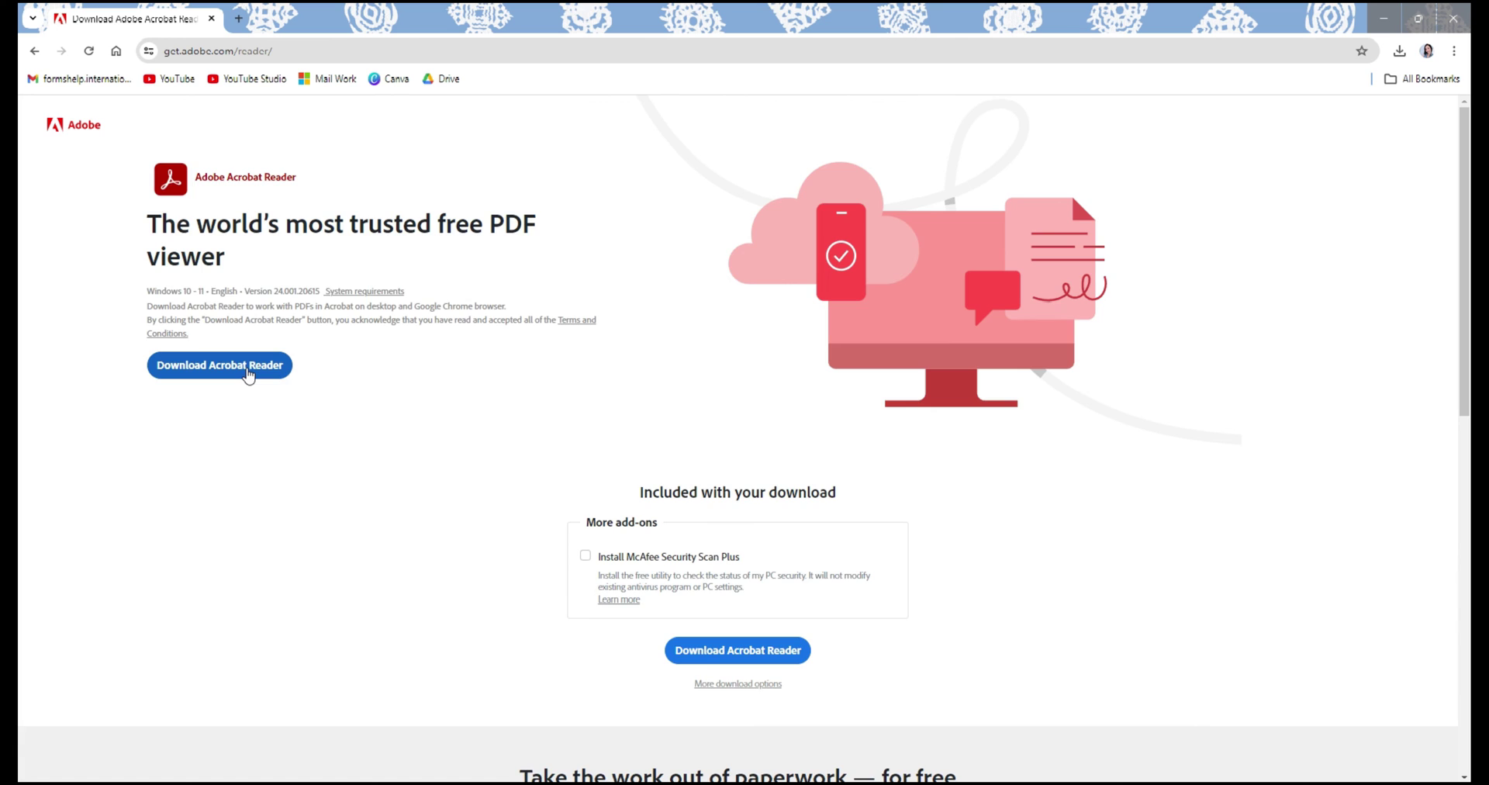
left_click(248, 375)
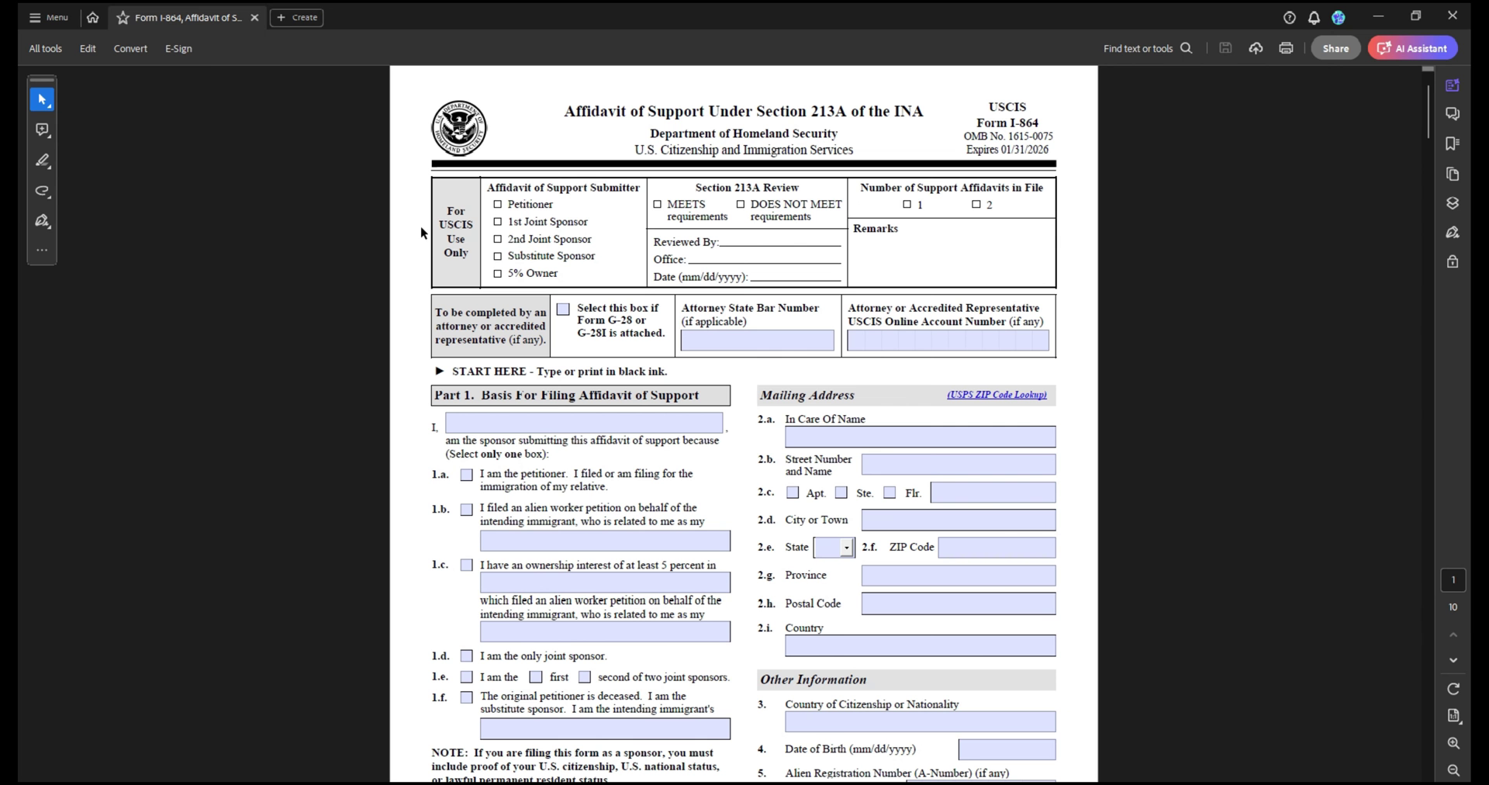